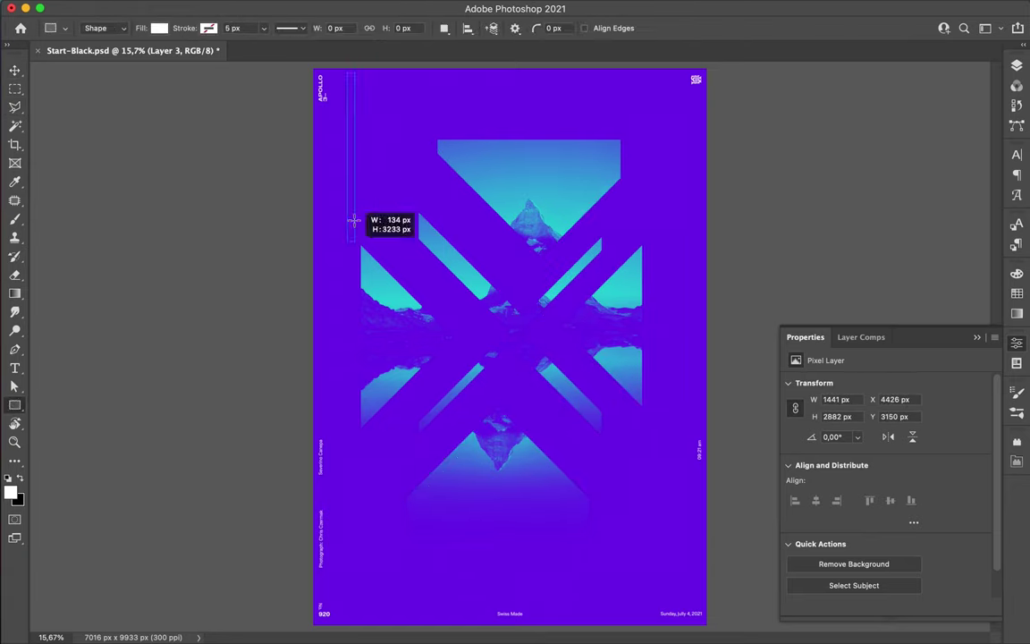
Step: Draw a new teal-to-purple diagonal strip shape at the poster's upper right with the Pen tool
{"action": "key", "text": "p"}
{"action": "left_click", "coordinate": [635, 191]}
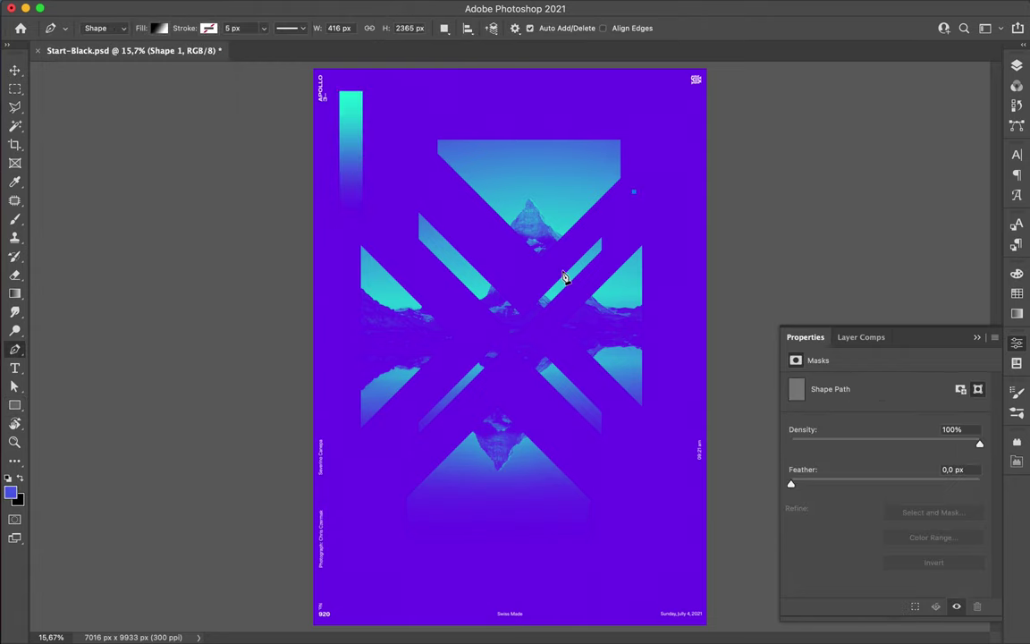
{"action": "key", "text": "a"}
Step: Delete the Rectangle 1 vertical bar from the poster's left edge
{"action": "key", "text": "F7"}
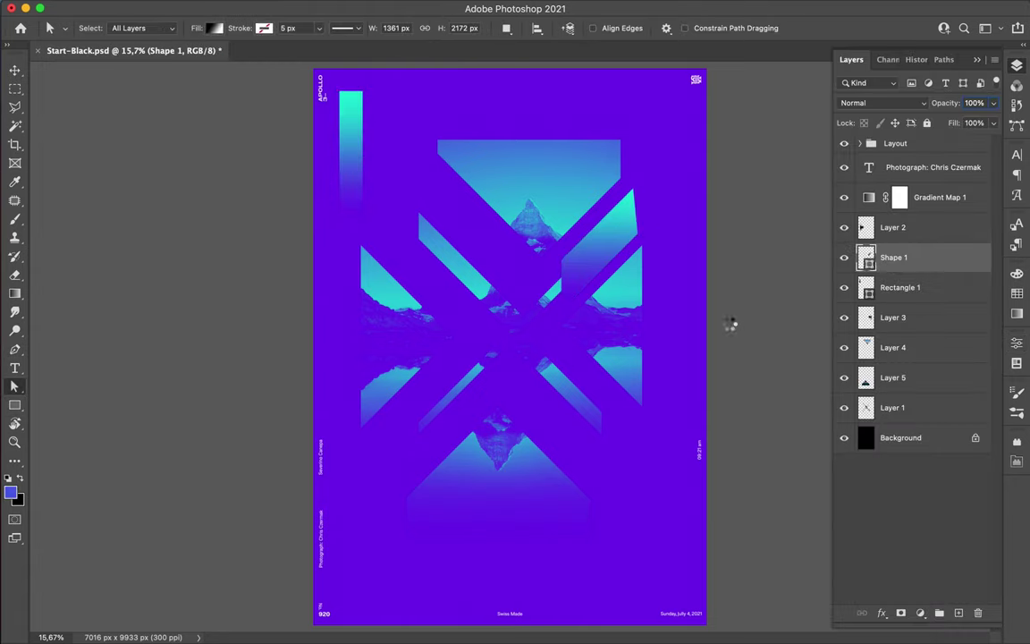
{"action": "key", "text": "m"}
{"action": "key", "text": "v"}
{"action": "left_click", "coordinate": [357, 161]}
{"action": "key", "text": "Delete"}
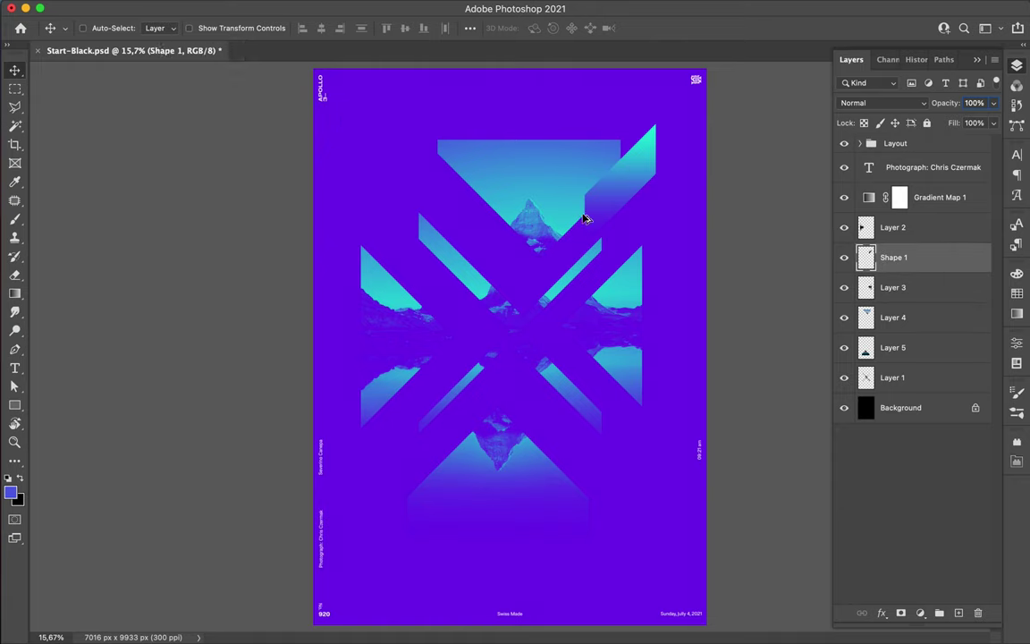
{"action": "left_click", "coordinate": [179, 8]}
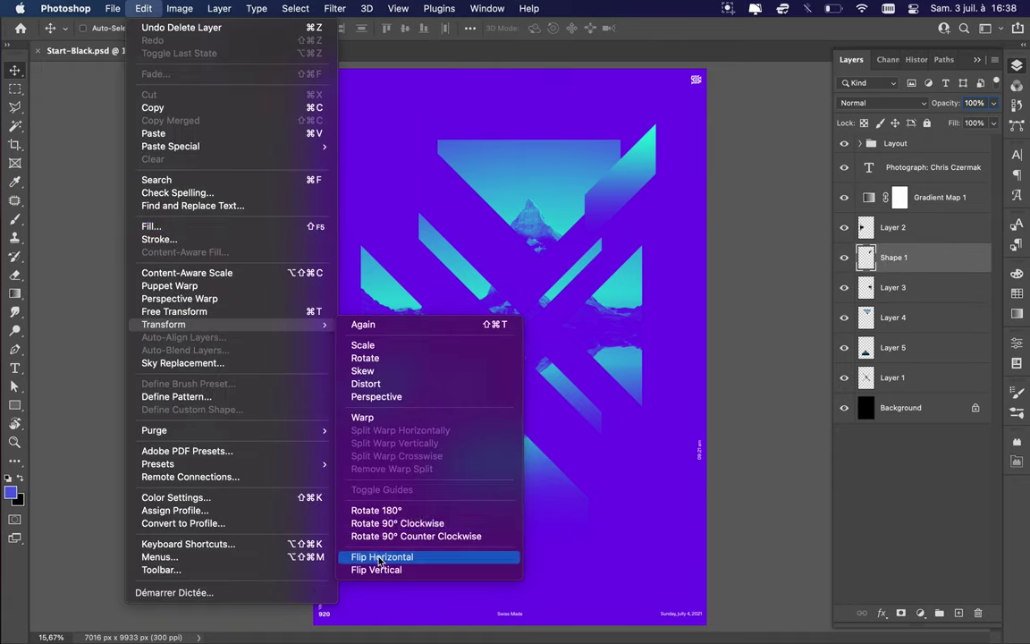
Step: Mirror the strip, then duplicate and flip a copy over the upper triangle
{"action": "left_click", "coordinate": [393, 554]}
{"action": "left_click_drag", "start_coordinate": [607, 215], "coordinate": [484, 252]}
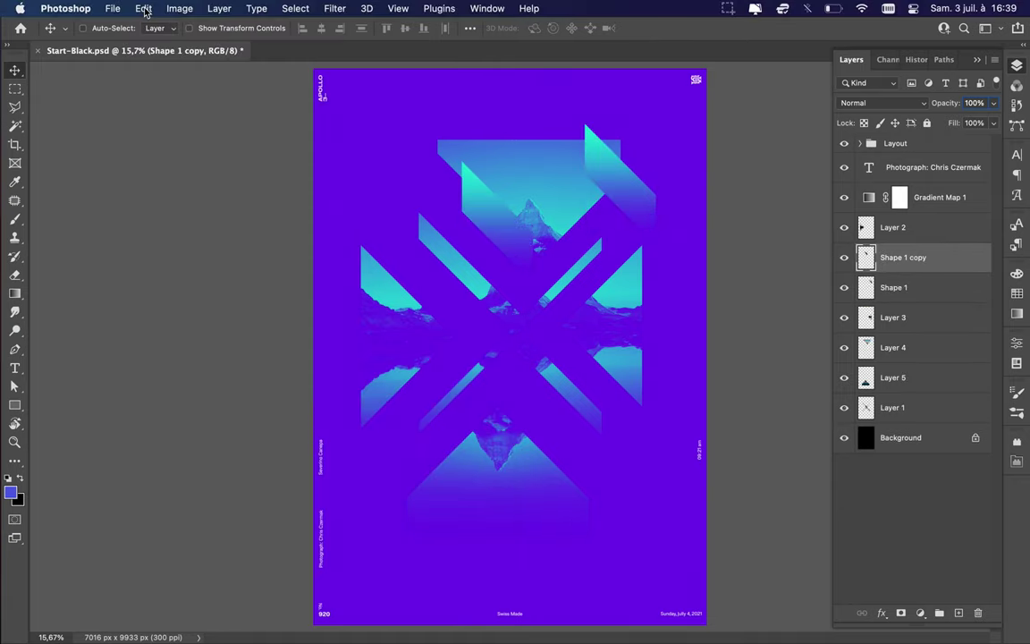
{"action": "left_click", "coordinate": [143, 8]}
{"action": "left_click", "coordinate": [393, 555]}
{"action": "left_click_drag", "start_coordinate": [537, 224], "coordinate": [593, 189]}
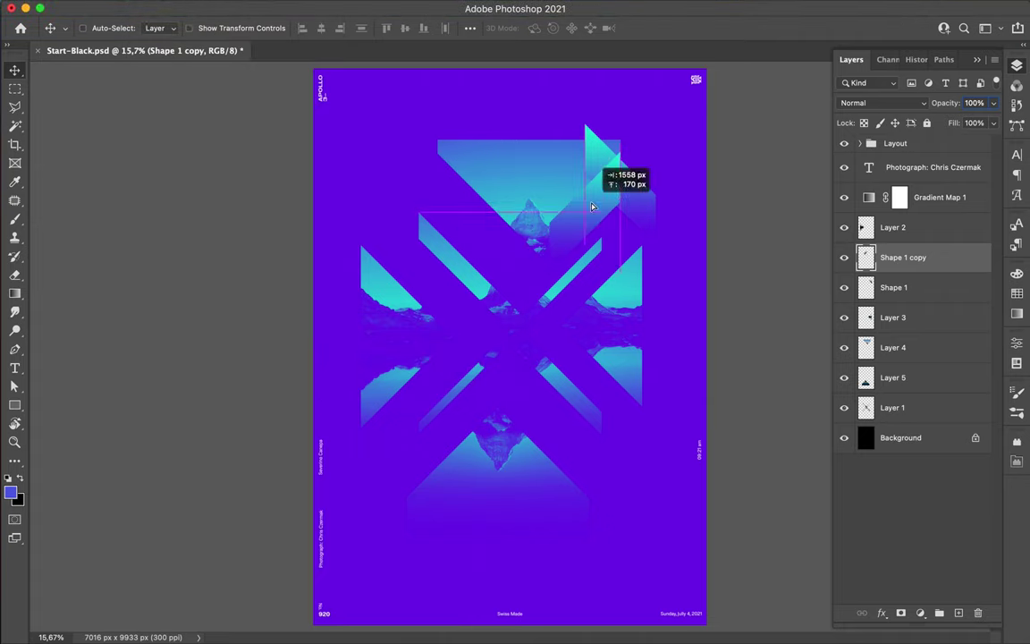
{"action": "left_click_drag", "start_coordinate": [420, 269], "coordinate": [367, 195]}
Step: Move Shape 1 below Layer 1 and duplicate strips around the lower mountain area
{"action": "left_click_drag", "start_coordinate": [894, 287], "coordinate": [912, 410]}
{"action": "left_click_drag", "start_coordinate": [529, 420], "coordinate": [519, 420]}
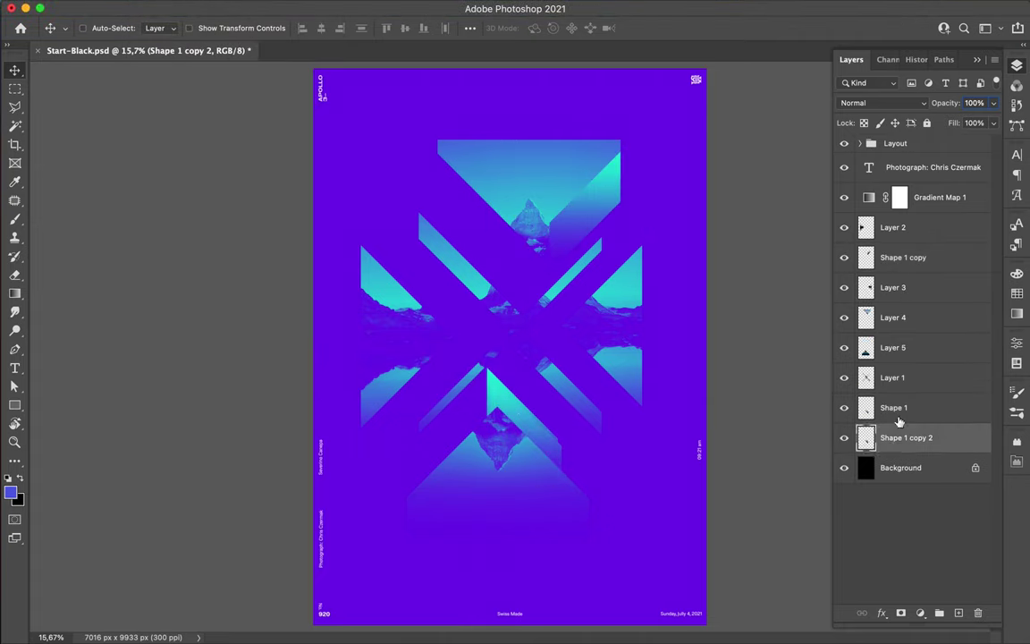
{"action": "left_click", "coordinate": [894, 408], "text": "shift"}
{"action": "left_click_drag", "start_coordinate": [536, 376], "coordinate": [538, 430]}
Step: Draw a new Shape 2 strip on the left, rasterize it, and duplicate it
{"action": "left_click_drag", "start_coordinate": [385, 206], "coordinate": [385, 227]}
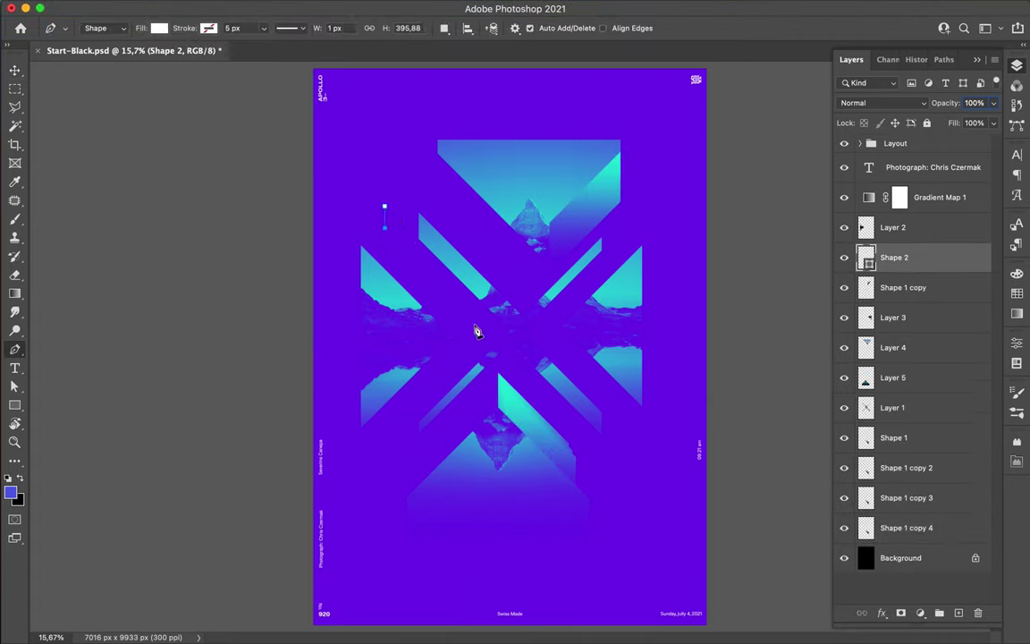
{"action": "right_click", "coordinate": [895, 256]}
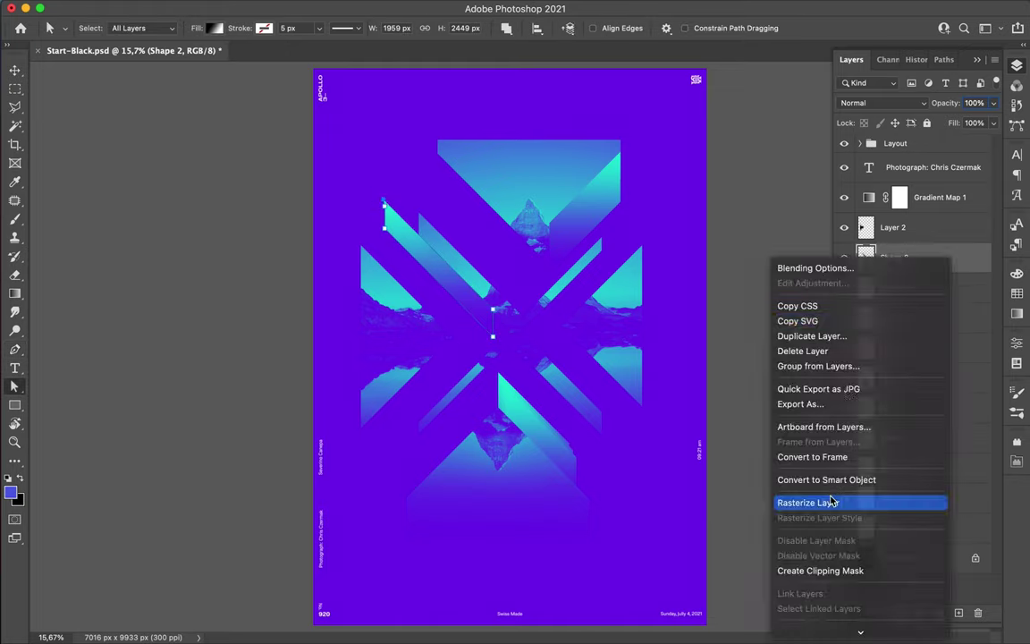
{"action": "left_click", "coordinate": [859, 563]}
{"action": "key", "text": "ctrl+["}
{"action": "key", "text": "ctrl+["}
{"action": "key", "text": "ctrl+["}
{"action": "key", "text": "v"}
{"action": "left_click_drag", "start_coordinate": [425, 264], "coordinate": [432, 285]}
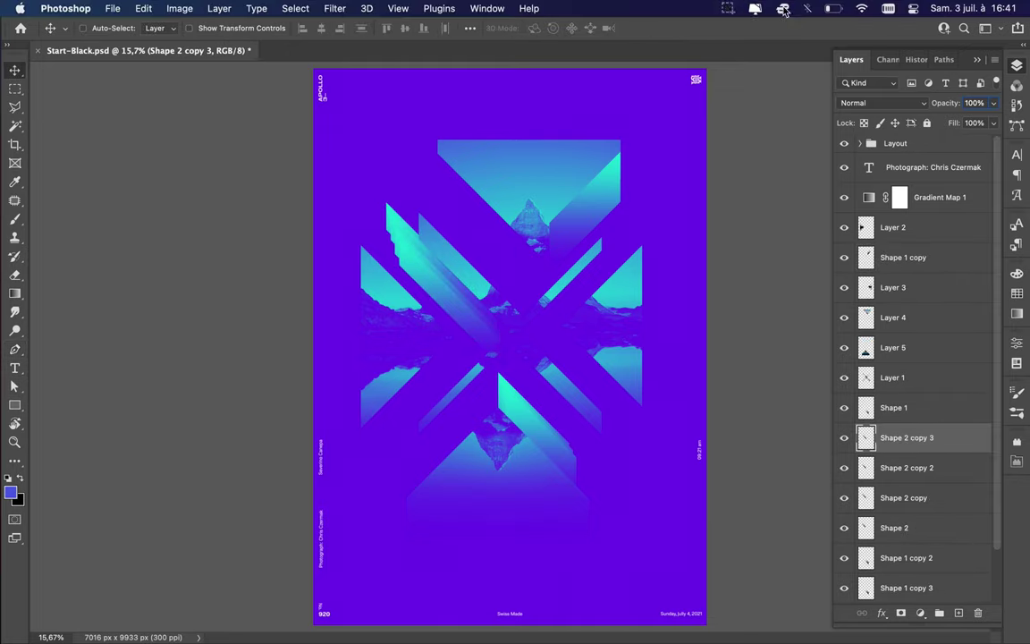
Step: Copy the strip again and Gaussian-blur a duplicate into a glow
{"action": "key", "text": "ctrl+minus"}
{"action": "left_click_drag", "start_coordinate": [537, 376], "coordinate": [591, 476]}
{"action": "key", "text": "ctrl+j"}
{"action": "key", "text": "ctrl+alt+f"}
Step: Apply the Pixelate > Mosaic filter to the glow and move it down the poster
{"action": "left_click", "coordinate": [830, 83]}
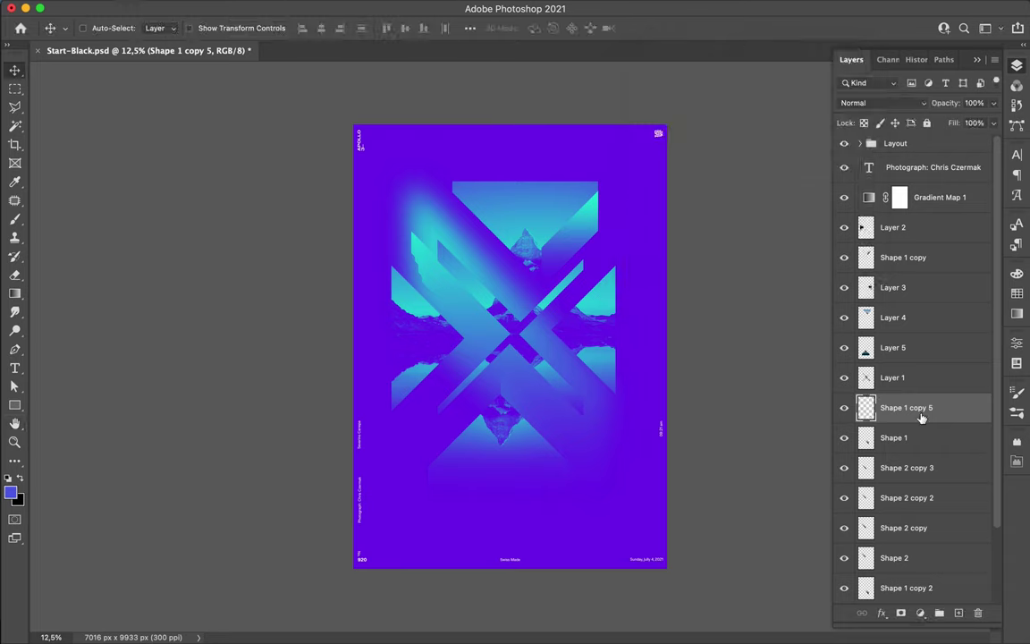
{"action": "left_click", "coordinate": [335, 8]}
{"action": "left_click", "coordinate": [598, 268]}
{"action": "key", "text": "Return"}
{"action": "left_click_drag", "start_coordinate": [510, 152], "coordinate": [520, 340]}
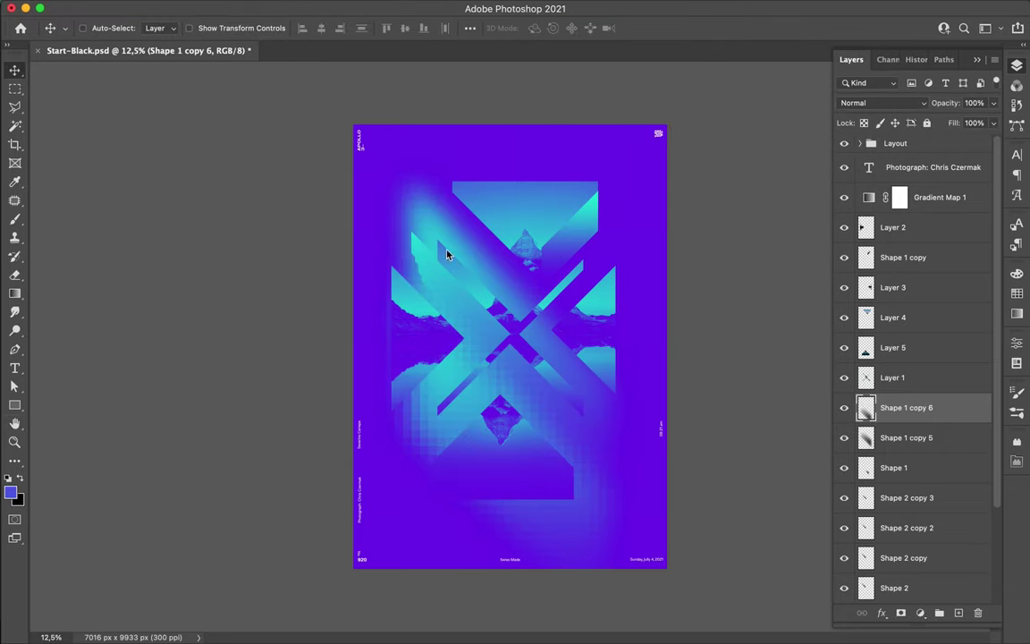
Step: Add a new text layer over the top triangle above the gradient map
{"action": "left_click", "coordinate": [944, 198]}
{"action": "key", "text": "t"}
{"action": "left_click", "coordinate": [476, 252]}
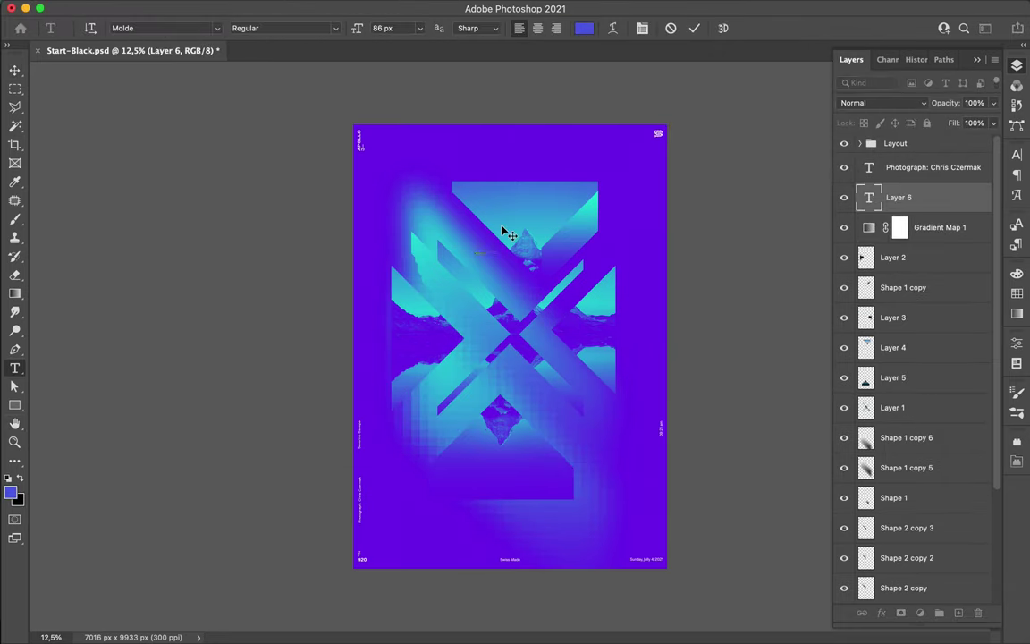
Step: Scale the MAT- text up to title size and make it white
{"action": "key", "text": "ctrl+t"}
{"action": "left_click_drag", "start_coordinate": [502, 223], "coordinate": [576, 188]}
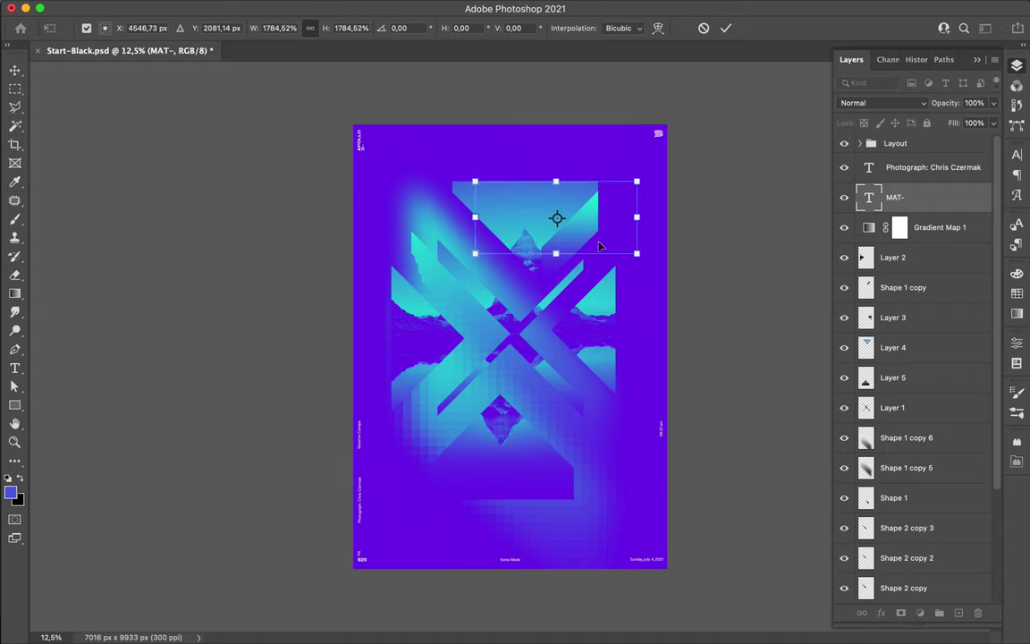
{"action": "key", "text": "Return"}
{"action": "left_click", "coordinate": [1017, 154]}
{"action": "left_click", "coordinate": [979, 238]}
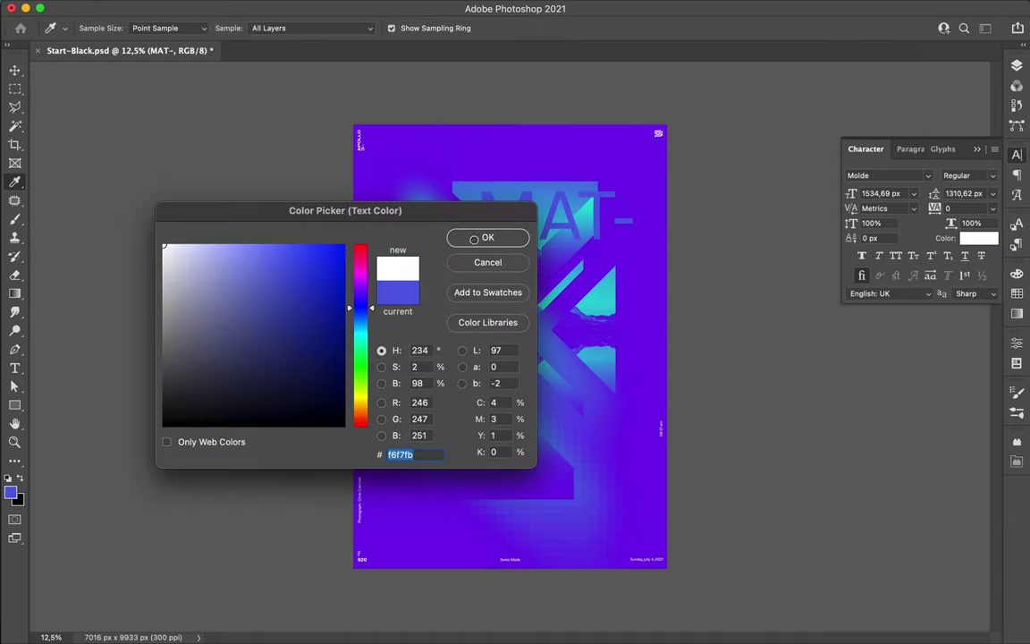
{"action": "left_click", "coordinate": [487, 237]}
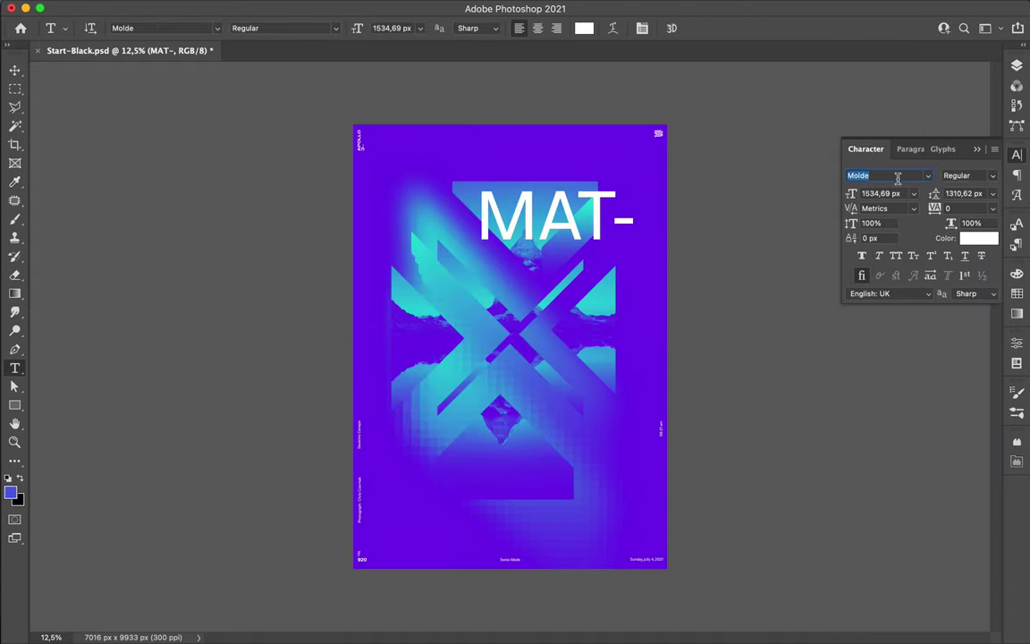
{"action": "left_click", "coordinate": [890, 175]}
Step: Preview the TT Bluescreens font, then keep Molde Expanded for the title
{"action": "type", "text": "tTT Bl"}
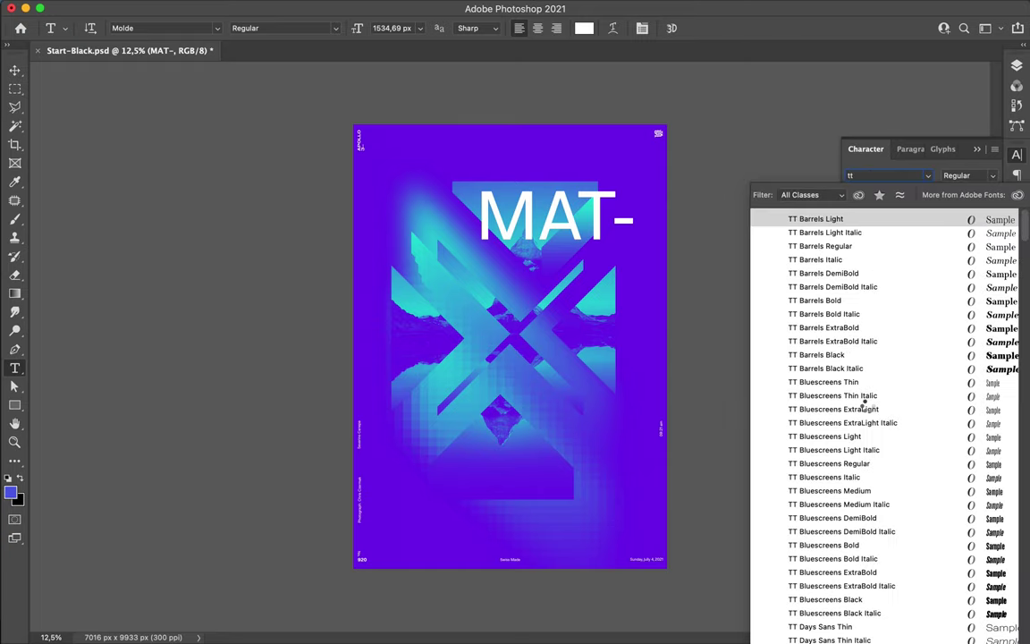
{"action": "key", "text": "Down"}
{"action": "key", "text": "Down"}
{"action": "key", "text": "Down"}
{"action": "key", "text": "Down"}
{"action": "key", "text": "Down"}
{"action": "key", "text": "Down"}
{"action": "key", "text": "Escape"}
Step: Position the MAT-, N and HOR- title lines into their staggered layout
{"action": "key", "text": "v"}
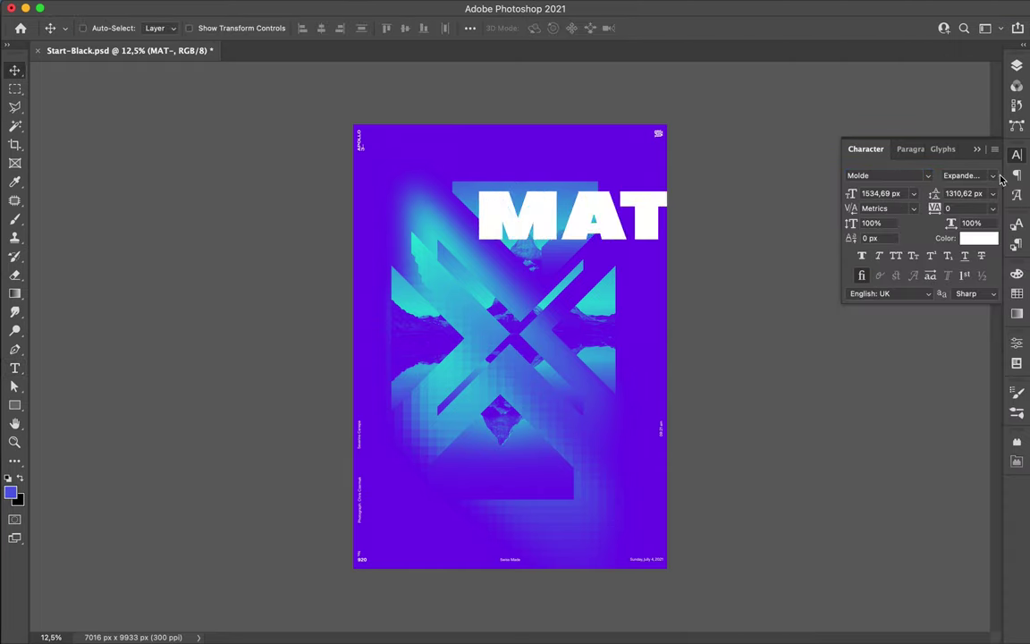
{"action": "left_click_drag", "start_coordinate": [575, 234], "coordinate": [559, 226]}
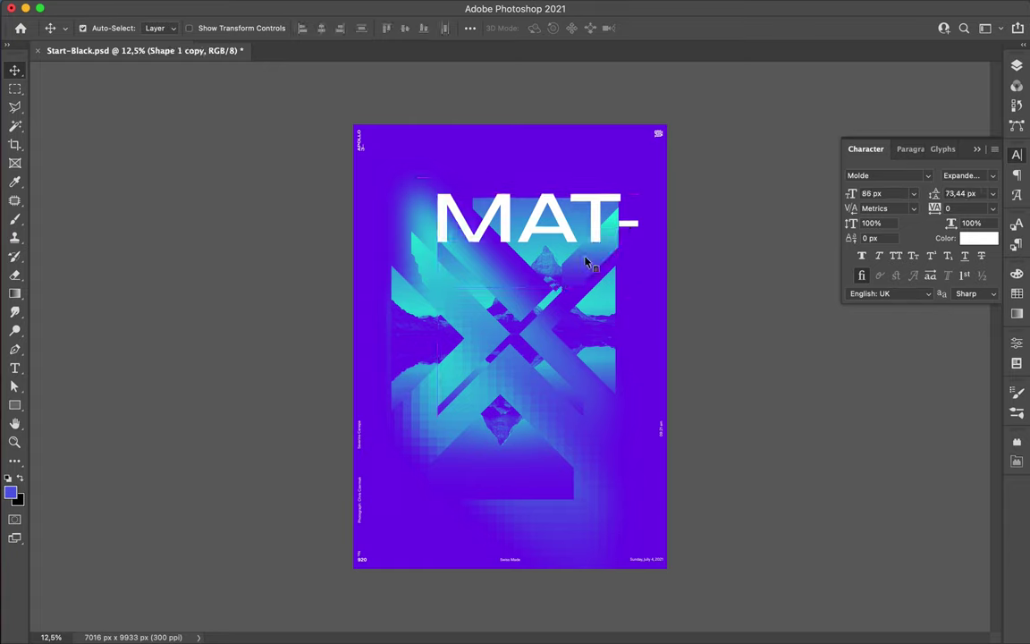
{"action": "left_click_drag", "start_coordinate": [436, 412], "coordinate": [438, 432]}
{"action": "left_click_drag", "start_coordinate": [489, 366], "coordinate": [564, 367]}
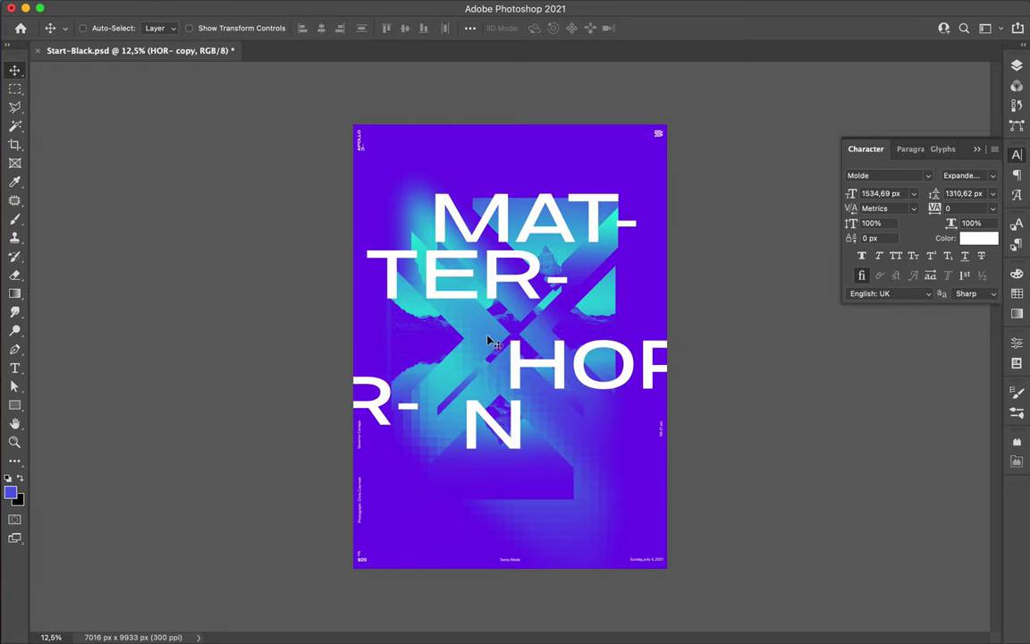
{"action": "key", "text": "F7"}
{"action": "scroll", "coordinate": [909, 357], "scroll_direction": "down", "scroll_amount": 5}
{"action": "left_click", "coordinate": [895, 467]}
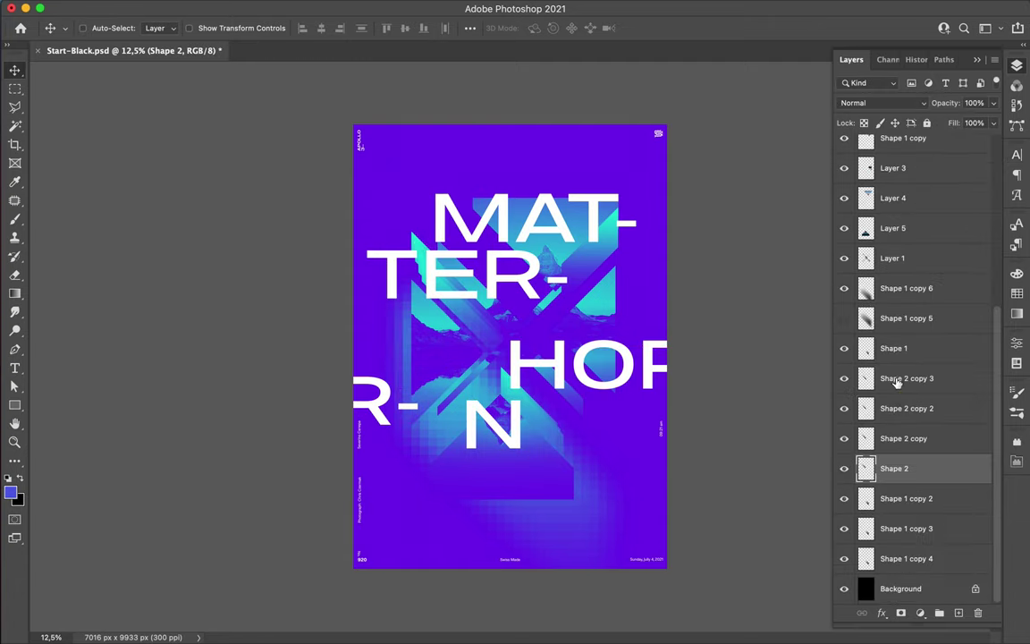
Step: Move Shape 2 strips up-left, align HOR- above N, shift the glow, duplicate Layer 3
{"action": "left_click", "coordinate": [907, 378], "text": "shift"}
{"action": "mouse_move", "coordinate": [467, 302]}
{"action": "left_mouse_down"}
{"action": "mouse_move", "coordinate": [444, 258]}
{"action": "mouse_move", "coordinate": [447, 279]}
{"action": "left_mouse_up"}
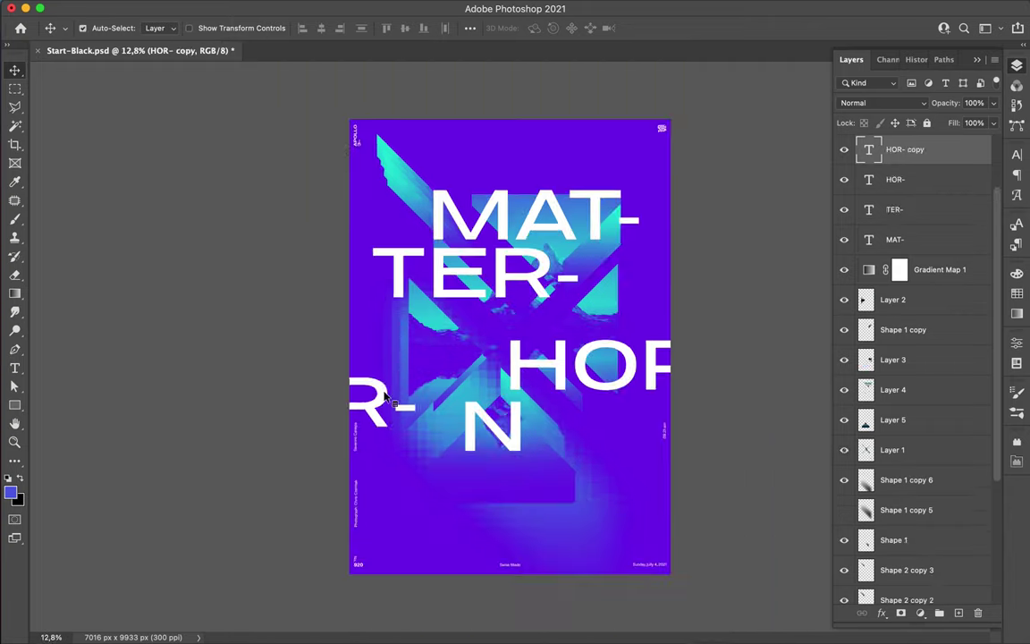
{"action": "left_click_drag", "start_coordinate": [386, 396], "coordinate": [514, 444]}
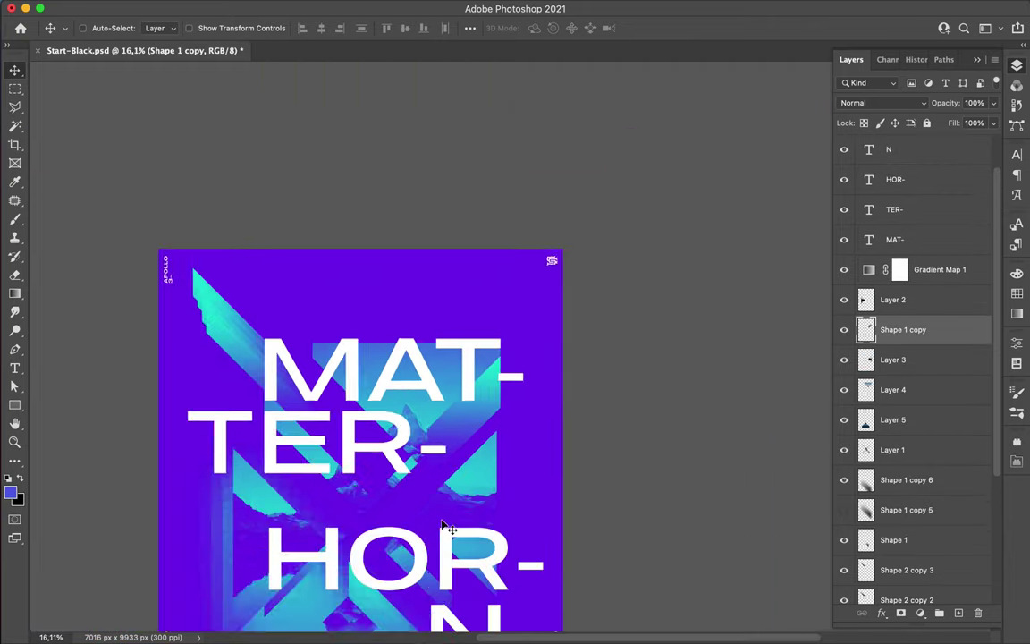
{"action": "mouse_move", "coordinate": [474, 452]}
{"action": "left_mouse_down"}
{"action": "mouse_move", "coordinate": [384, 458]}
{"action": "mouse_move", "coordinate": [474, 396]}
{"action": "mouse_move", "coordinate": [430, 537]}
{"action": "left_mouse_up"}
{"action": "mouse_move", "coordinate": [617, 291]}
{"action": "left_mouse_down"}
{"action": "mouse_move", "coordinate": [581, 226]}
{"action": "mouse_move", "coordinate": [613, 322]}
{"action": "left_mouse_up"}
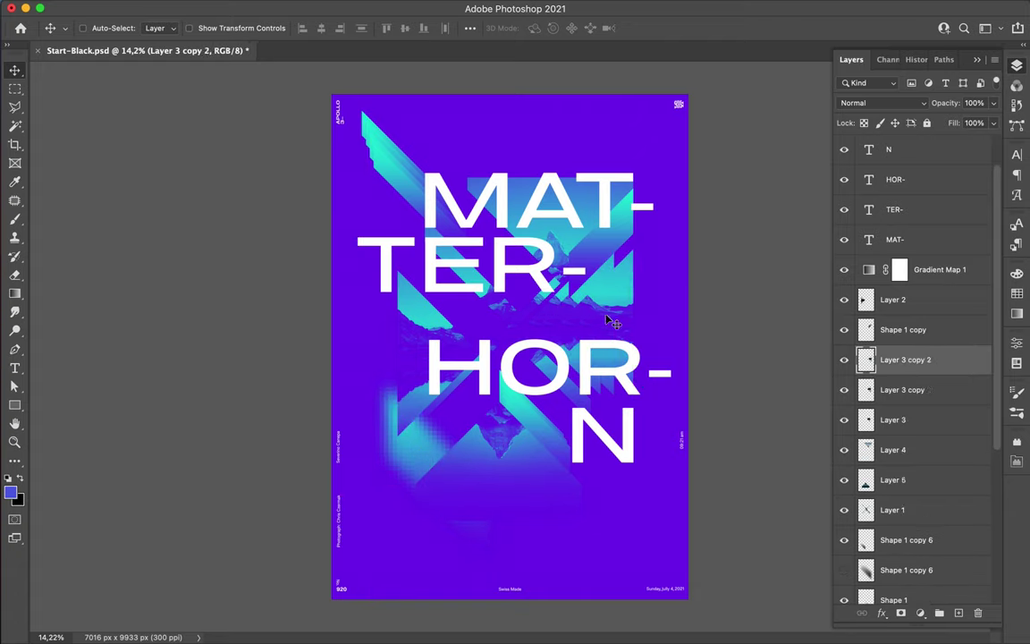
Step: Draw a white rectangle with Difference blending and shrink it to a small square
{"action": "key", "text": "u"}
{"action": "left_click_drag", "start_coordinate": [358, 345], "coordinate": [417, 405]}
{"action": "left_click", "coordinate": [881, 103]}
{"action": "left_click", "coordinate": [854, 390]}
{"action": "key", "text": "ctrl+t"}
{"action": "left_click_drag", "start_coordinate": [358, 345], "coordinate": [402, 394]}
{"action": "key", "text": "Return"}
{"action": "left_click_drag", "start_coordinate": [398, 393], "coordinate": [407, 404]}
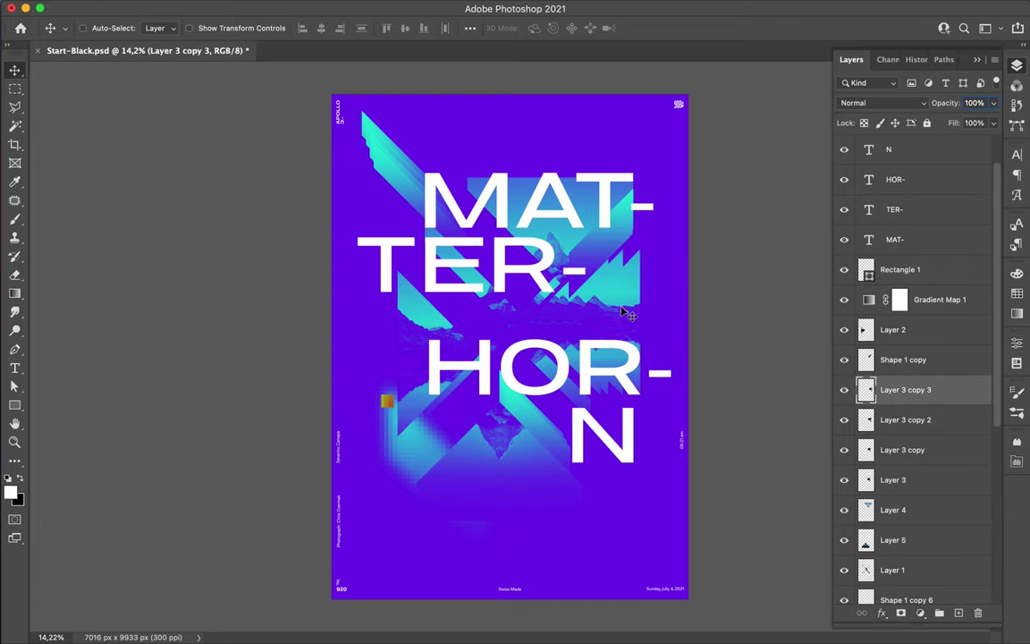
Step: Copy the square beside TER-, then try an Exclusion square over MAT- and undo it
{"action": "left_click_drag", "start_coordinate": [626, 304], "coordinate": [632, 204]}
{"action": "left_click_drag", "start_coordinate": [633, 295], "coordinate": [633, 297]}
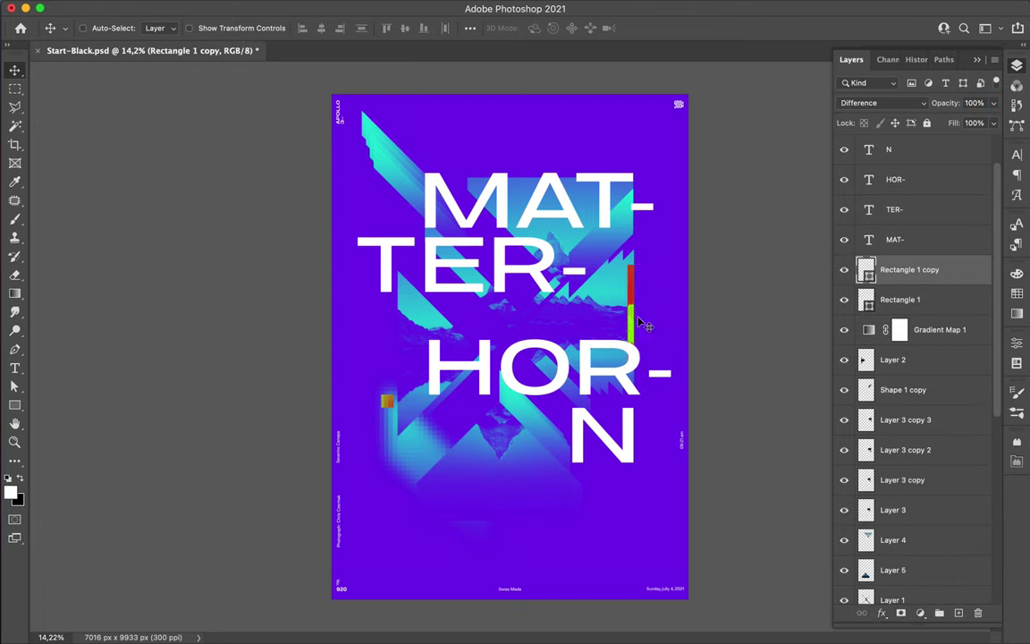
{"action": "key", "text": "u"}
{"action": "left_click_drag", "start_coordinate": [565, 184], "coordinate": [610, 225]}
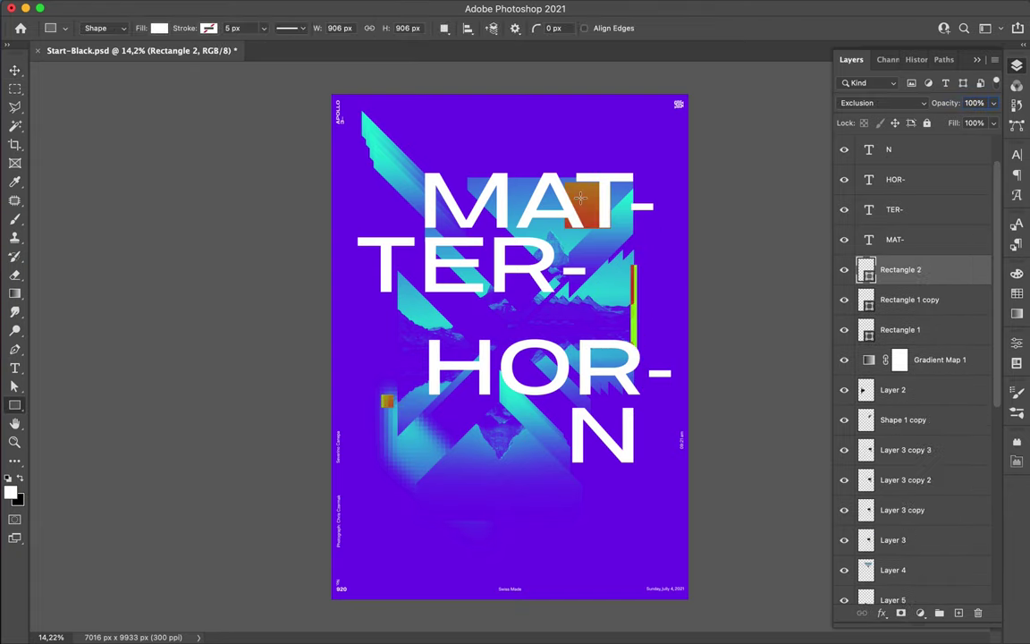
{"action": "key", "text": "v"}
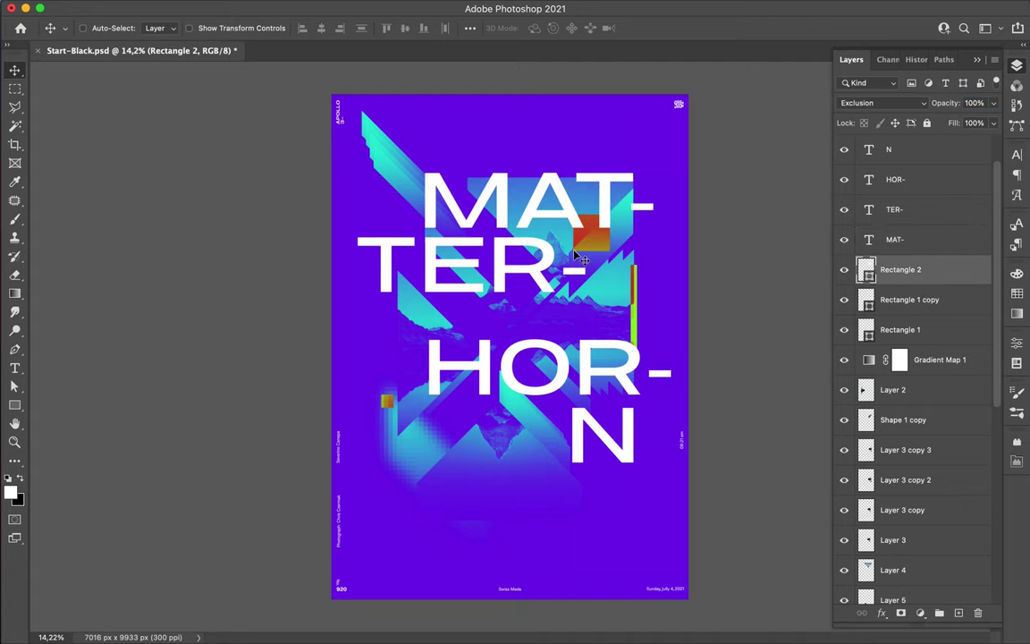
{"action": "key", "text": "ctrl+z"}
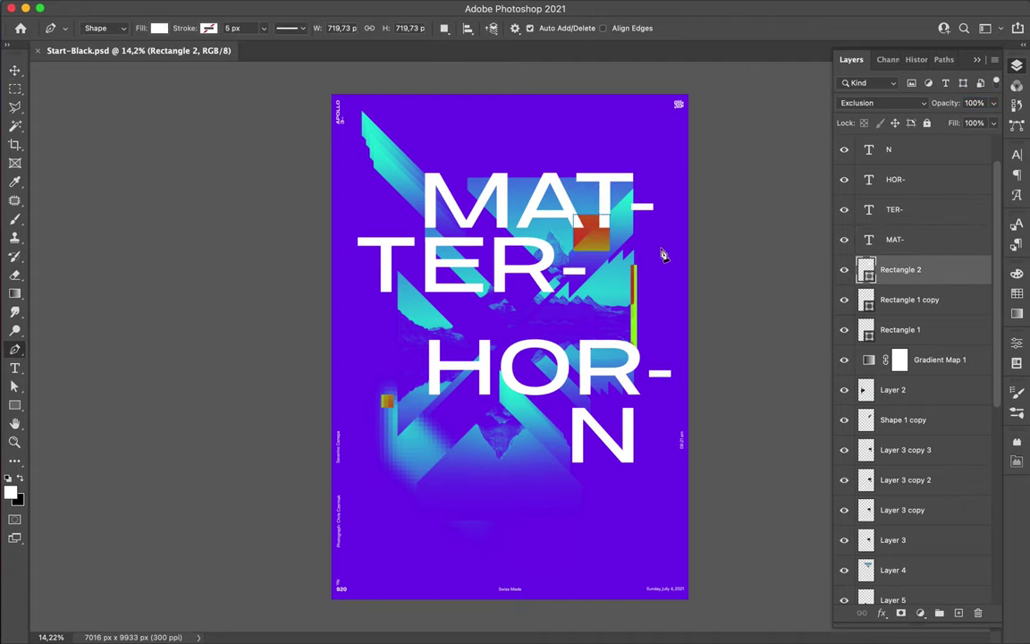
Step: Set the slanted green accent shape to Difference blending
{"action": "right_click", "coordinate": [894, 269]}
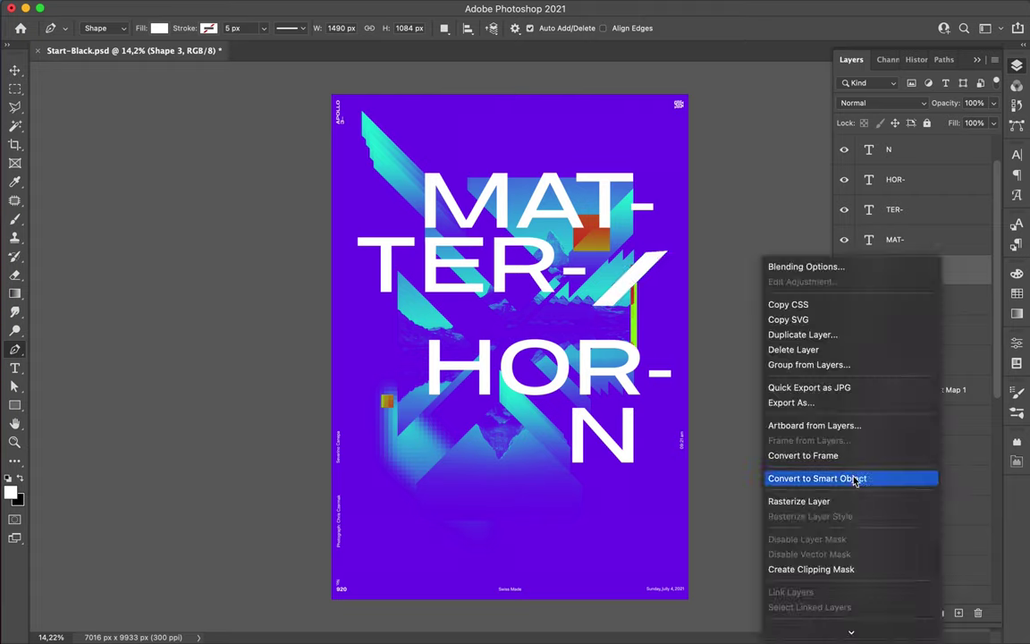
{"action": "key", "text": "m"}
{"action": "left_click", "coordinate": [881, 102]}
{"action": "left_click", "coordinate": [864, 394]}
{"action": "key", "text": "v"}
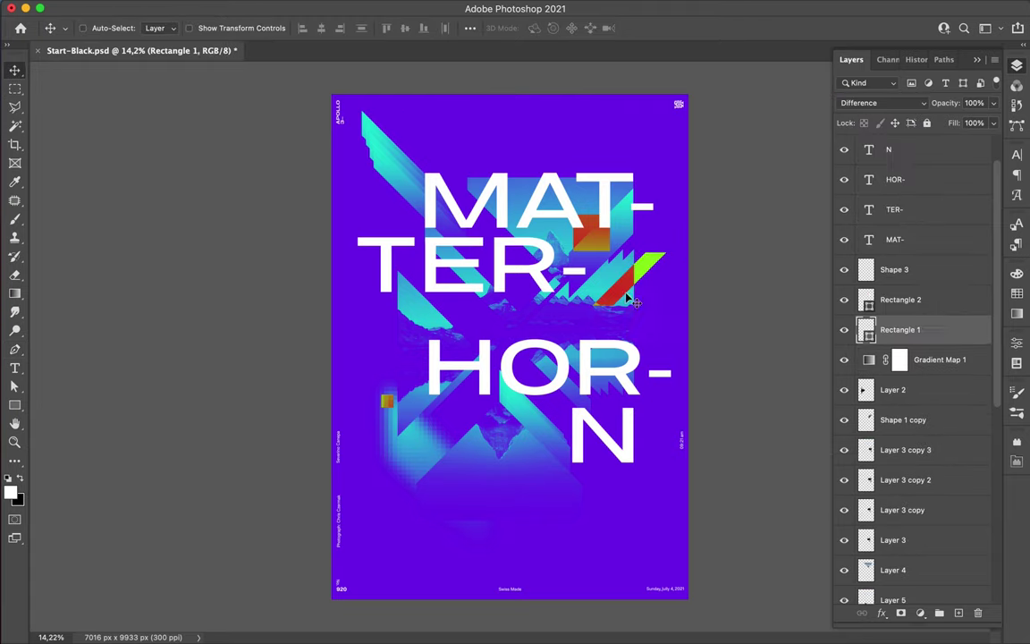
Step: Duplicate the Layer 5 mountain piece and move the copy up near the top
{"action": "scroll", "coordinate": [629, 362], "scroll_direction": "up", "scroll_amount": 10}
{"action": "scroll", "coordinate": [620, 404], "scroll_direction": "down", "scroll_amount": 3}
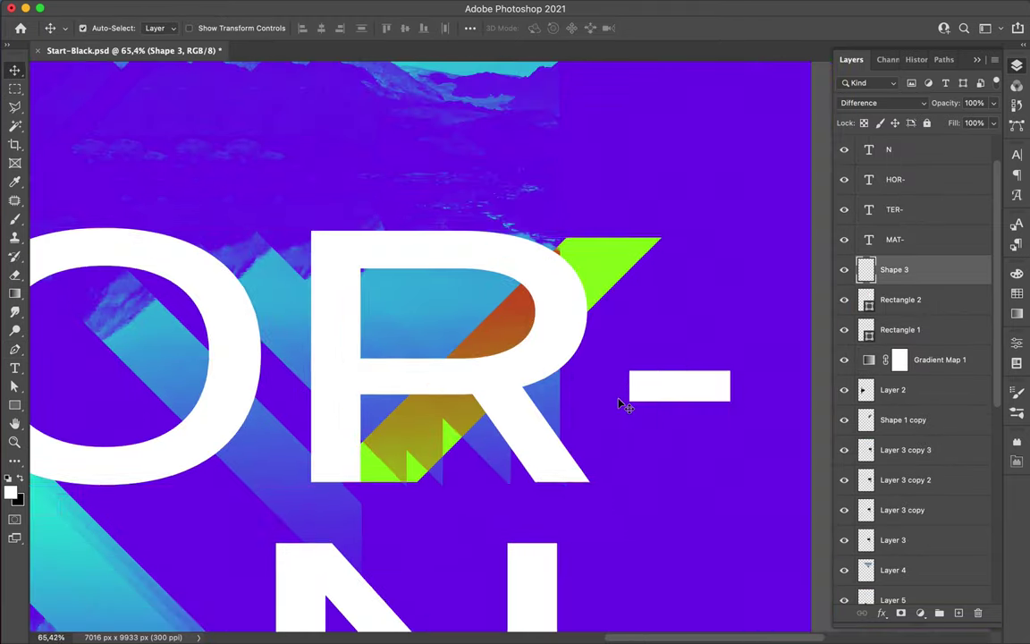
{"action": "scroll", "coordinate": [621, 404], "scroll_direction": "down", "scroll_amount": 8}
{"action": "left_click", "coordinate": [519, 308], "text": "ctrl"}
{"action": "left_click", "coordinate": [501, 538], "text": "ctrl"}
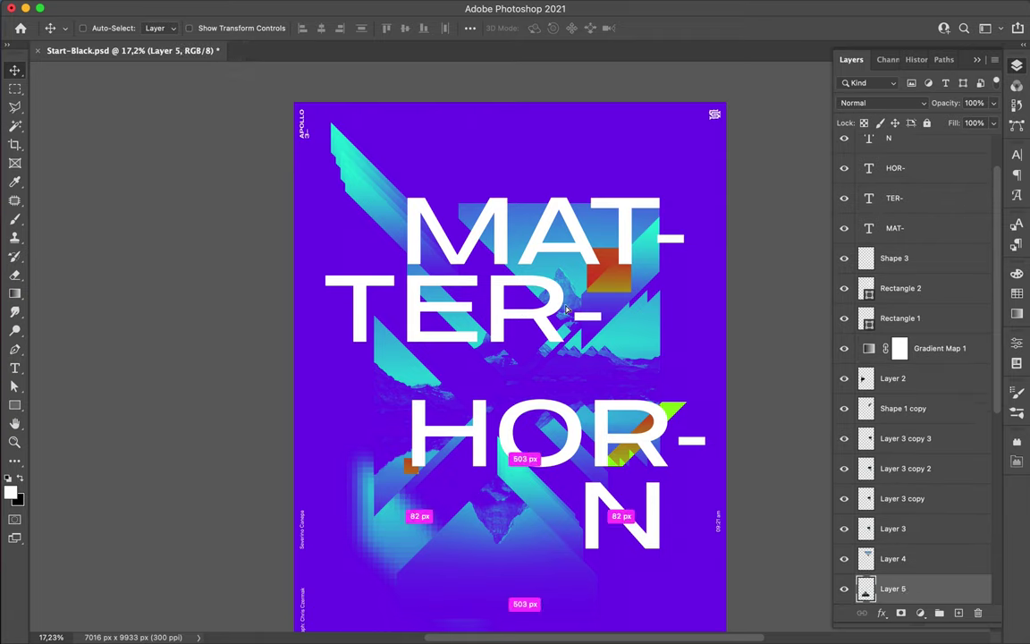
{"action": "left_click_drag", "start_coordinate": [501, 539], "coordinate": [563, 94]}
Step: Go through the N, Shape 1 copy 6 and Layer 5 copy layers, hiding Layer 1 artwork
{"action": "scroll", "coordinate": [555, 268], "scroll_direction": "down", "scroll_amount": 2}
{"action": "left_click", "coordinate": [635, 465], "text": "ctrl"}
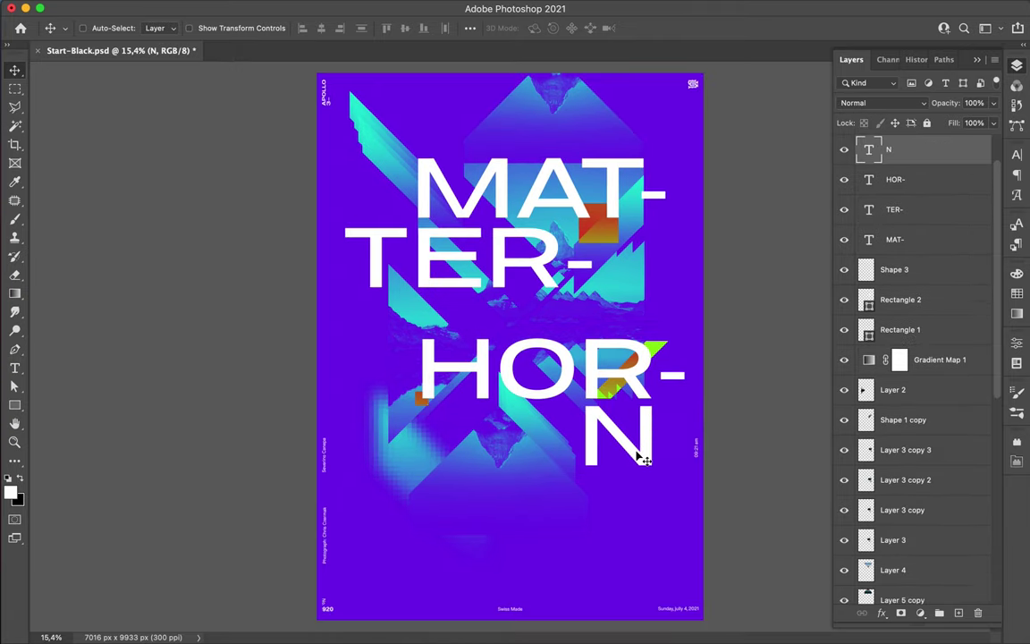
{"action": "scroll", "coordinate": [642, 458], "scroll_direction": "down", "scroll_amount": 1}
{"action": "left_click", "coordinate": [500, 134], "text": "ctrl"}
{"action": "left_click", "coordinate": [454, 294], "text": "ctrl"}
{"action": "left_click", "coordinate": [511, 310], "text": "ctrl"}
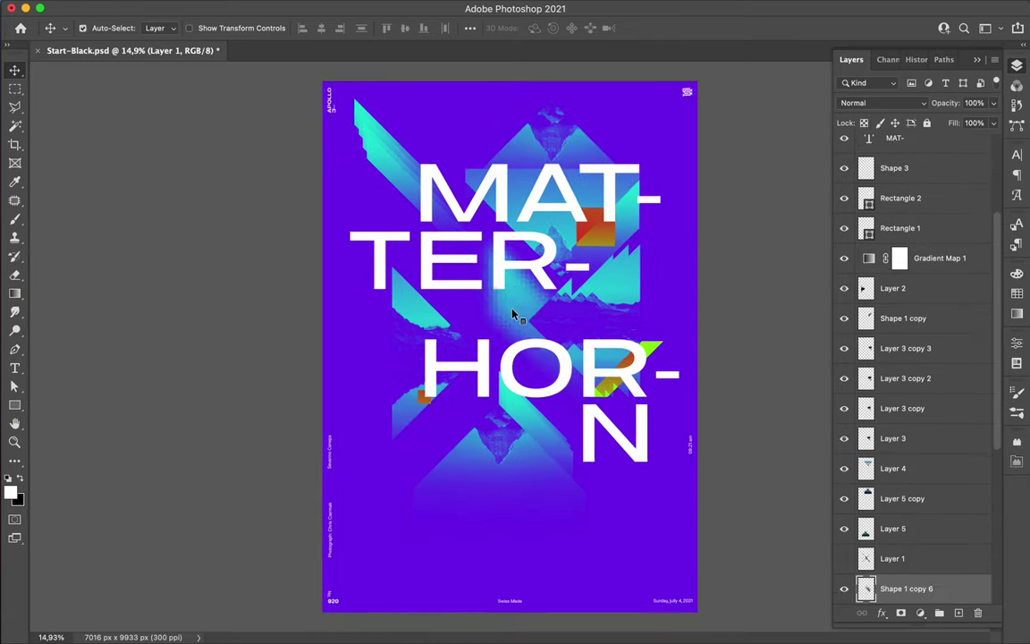
{"action": "left_click", "coordinate": [424, 397], "text": "ctrl"}
{"action": "key", "text": "u"}
{"action": "left_click", "coordinate": [560, 142], "text": "ctrl"}
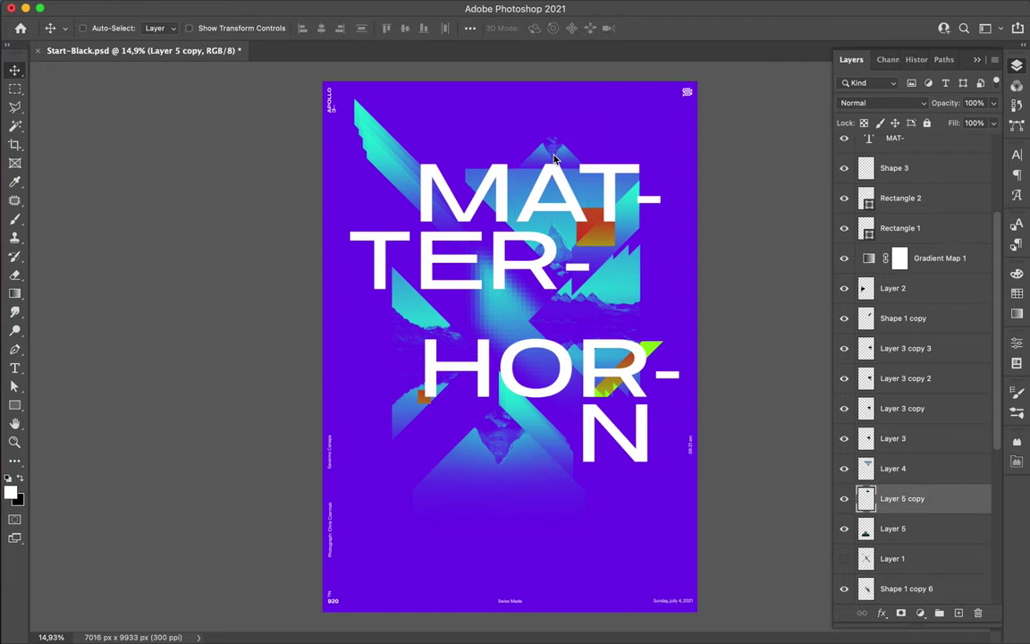
Step: Copy a circular cut-out of the Layer 4 mountain image onto its own layer
{"action": "left_click", "coordinate": [570, 235], "text": "ctrl"}
{"action": "key", "text": "m"}
{"action": "mouse_move", "coordinate": [532, 200]}
{"action": "left_mouse_down"}
{"action": "mouse_move", "coordinate": [590, 257]}
{"action": "mouse_move", "coordinate": [483, 344]}
{"action": "mouse_move", "coordinate": [380, 268]}
{"action": "left_mouse_up"}
{"action": "key", "text": "ctrl+j"}
{"action": "key", "text": "v"}
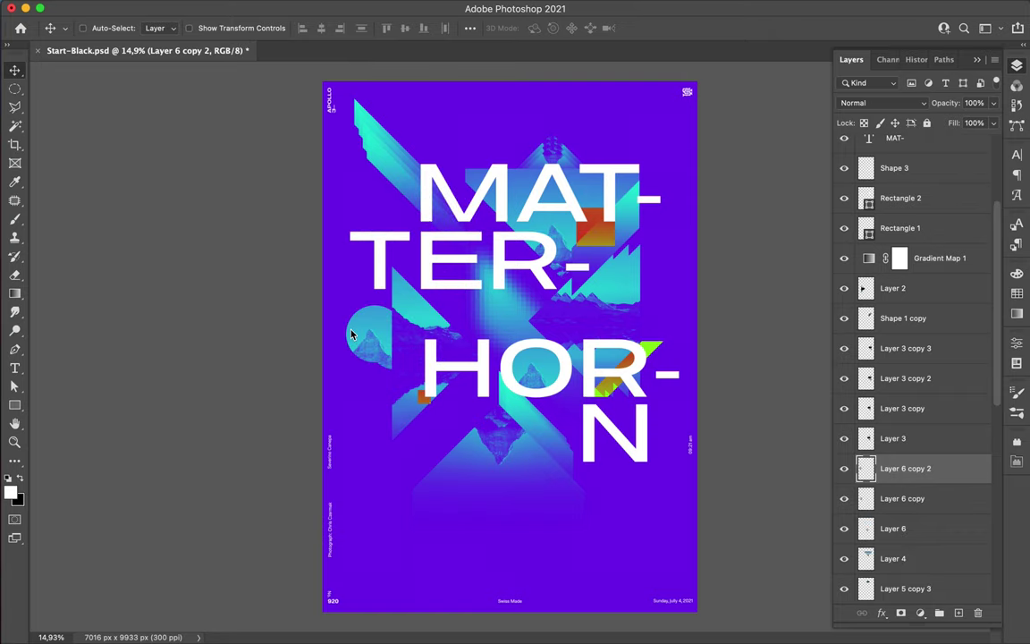
Step: Shift the artwork slightly down and move Layer 3 through Layer 3 copy 3 together
{"action": "scroll", "coordinate": [904, 197], "scroll_direction": "down", "scroll_amount": 2}
{"action": "left_click", "coordinate": [899, 199]}
{"action": "scroll", "coordinate": [904, 184], "scroll_direction": "up", "scroll_amount": 4}
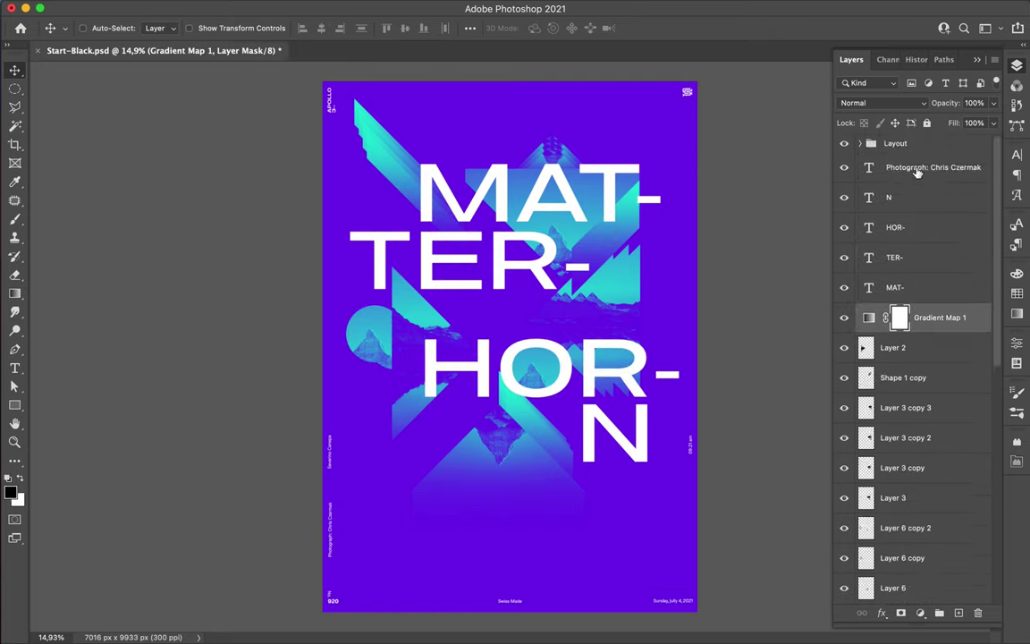
{"action": "left_click_drag", "start_coordinate": [595, 263], "coordinate": [617, 286]}
{"action": "left_click", "coordinate": [609, 315], "text": "ctrl"}
{"action": "left_click", "coordinate": [617, 295], "text": "ctrl"}
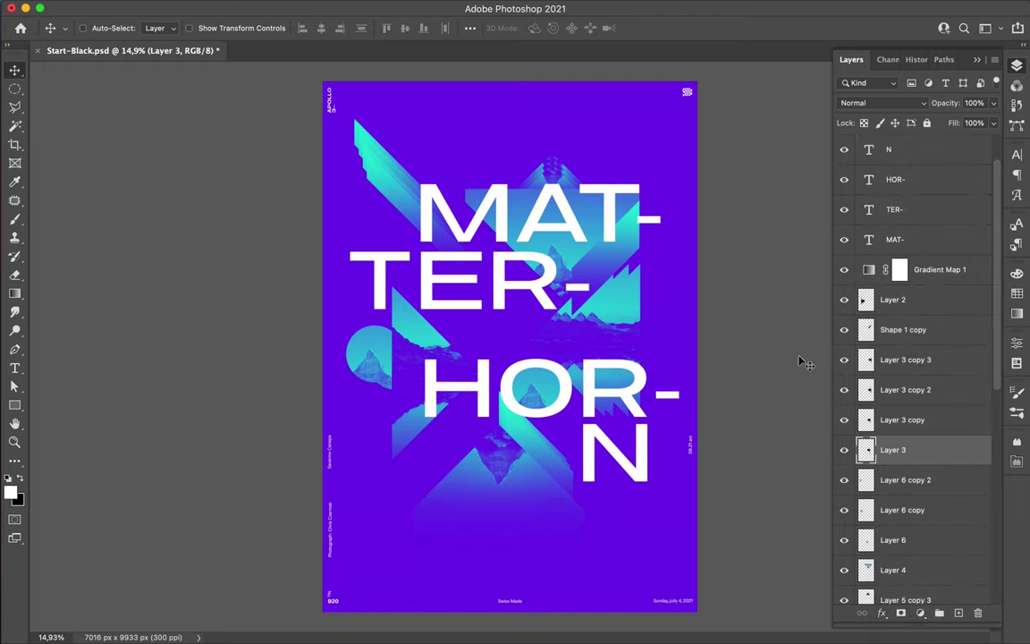
{"action": "left_click", "coordinate": [905, 359], "text": "shift"}
{"action": "left_click_drag", "start_coordinate": [544, 307], "coordinate": [588, 322]}
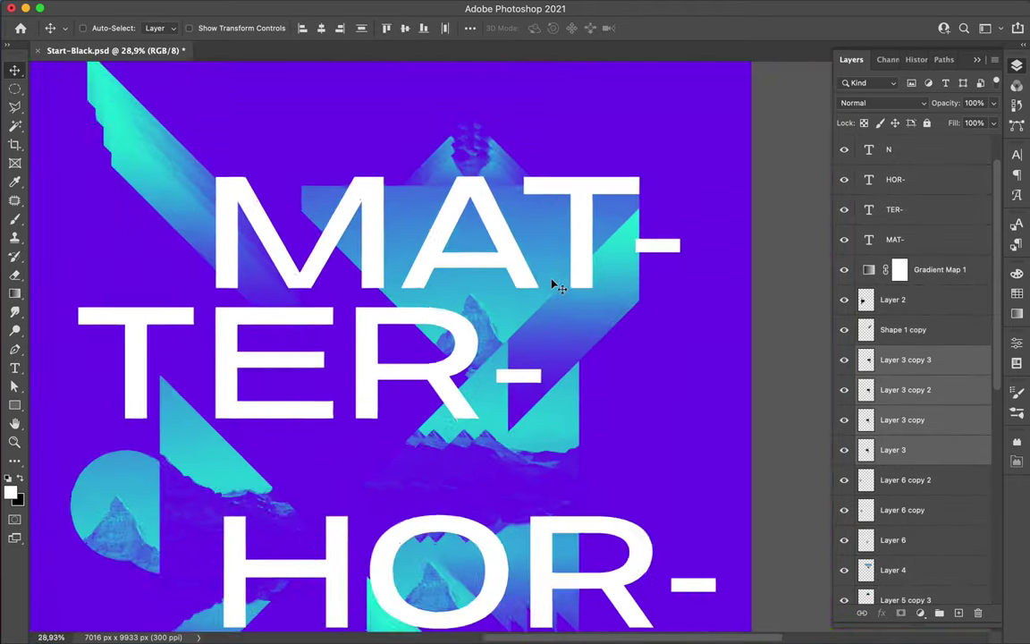
Step: Move Layer 2 to just above the Background layer
{"action": "key", "text": "p"}
{"action": "left_click", "coordinate": [564, 432]}
{"action": "key", "text": "v"}
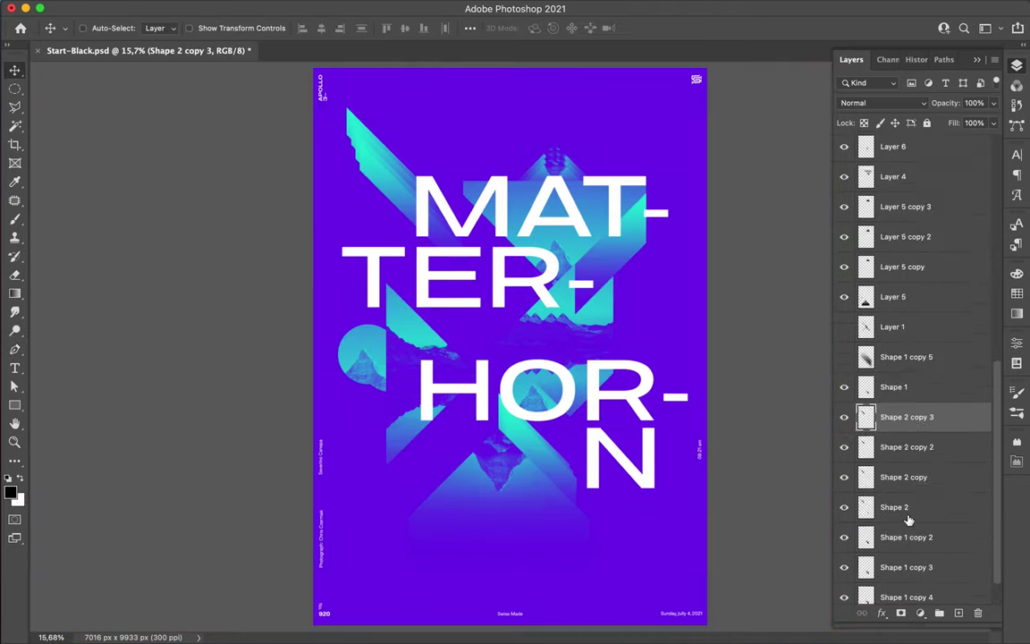
{"action": "left_click_drag", "start_coordinate": [461, 215], "coordinate": [474, 299]}
{"action": "key", "text": "ctrl+shift+bracketleft"}
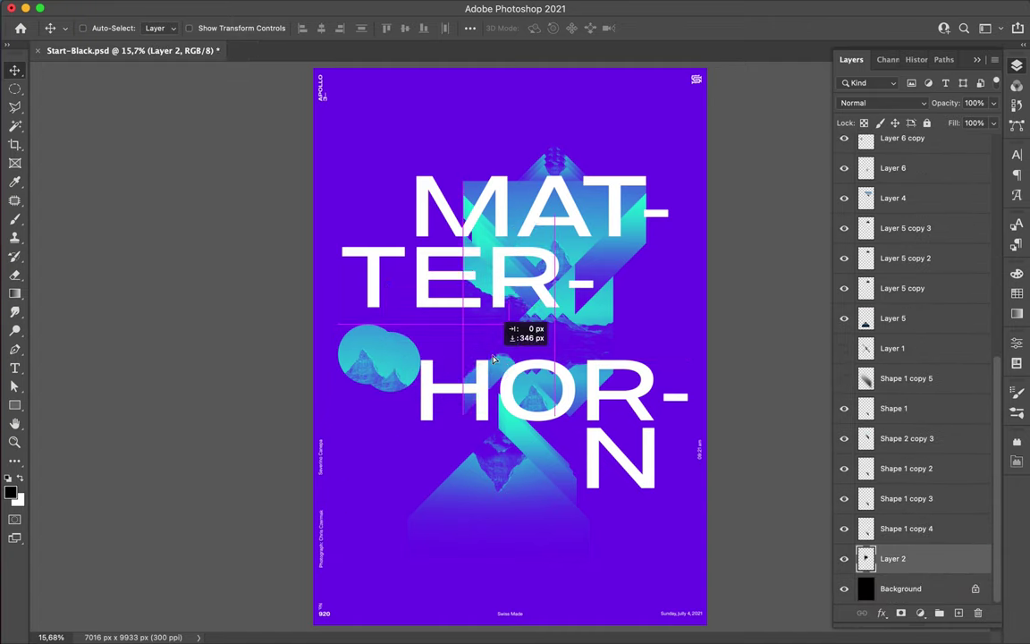
Step: Move Shape 2 copy 3 above the Shape 1 through Shape 1 copy 4 layers
{"action": "scroll", "coordinate": [460, 184], "scroll_direction": "up", "scroll_amount": 3}
{"action": "left_click", "coordinate": [894, 407]}
{"action": "left_click", "coordinate": [906, 528], "text": "shift"}
{"action": "left_click_drag", "start_coordinate": [906, 438], "coordinate": [906, 403]}
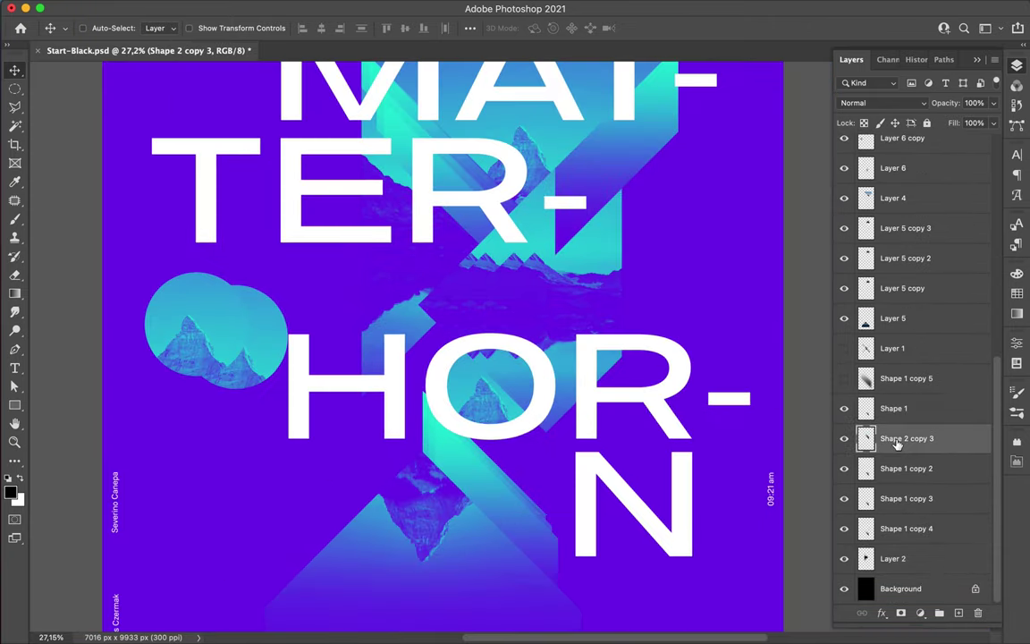
Step: Try a mountain circle copy beside HOR-, then delete the extra copy
{"action": "left_click_drag", "start_coordinate": [428, 305], "coordinate": [417, 494]}
{"action": "scroll", "coordinate": [447, 340], "scroll_direction": "down", "scroll_amount": 3}
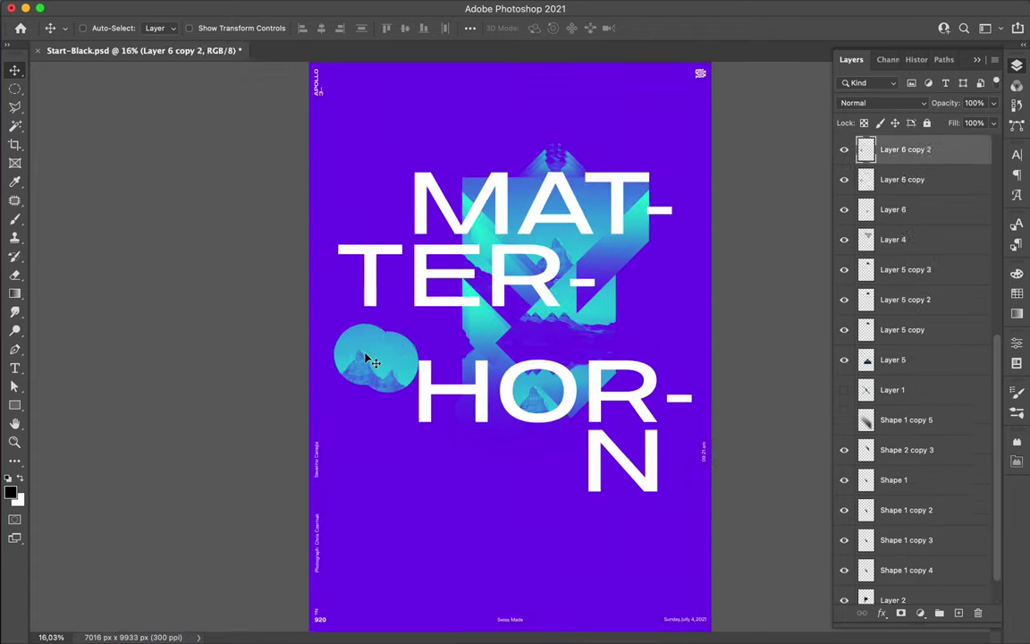
{"action": "key", "text": "Delete"}
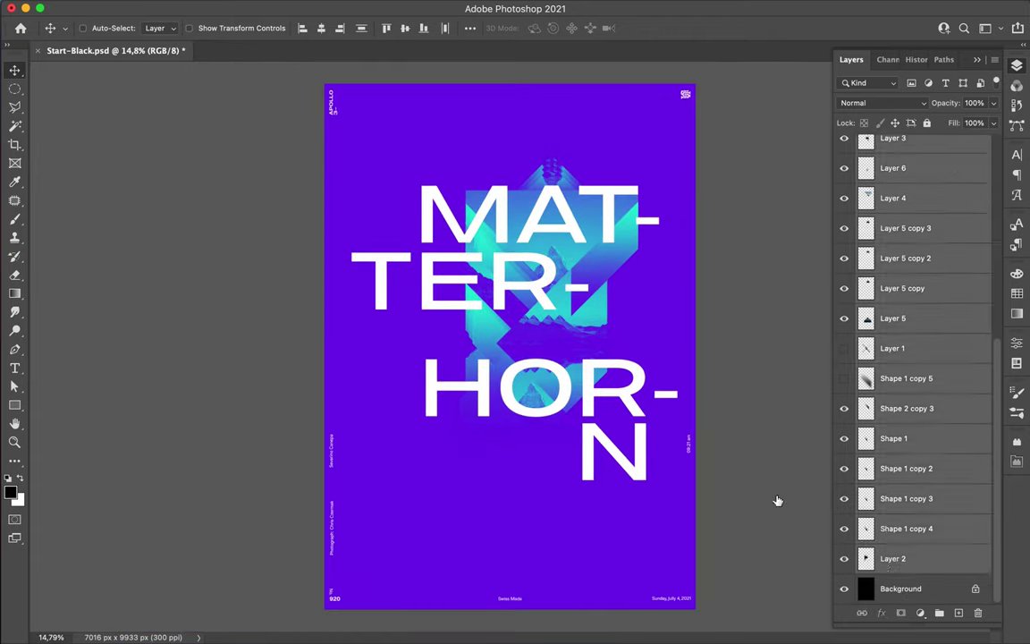
{"action": "scroll", "coordinate": [491, 340], "scroll_direction": "up", "scroll_amount": 1}
{"action": "scroll", "coordinate": [465, 371], "scroll_direction": "up", "scroll_amount": 1}
{"action": "scroll", "coordinate": [465, 369], "scroll_direction": "down", "scroll_amount": 2}
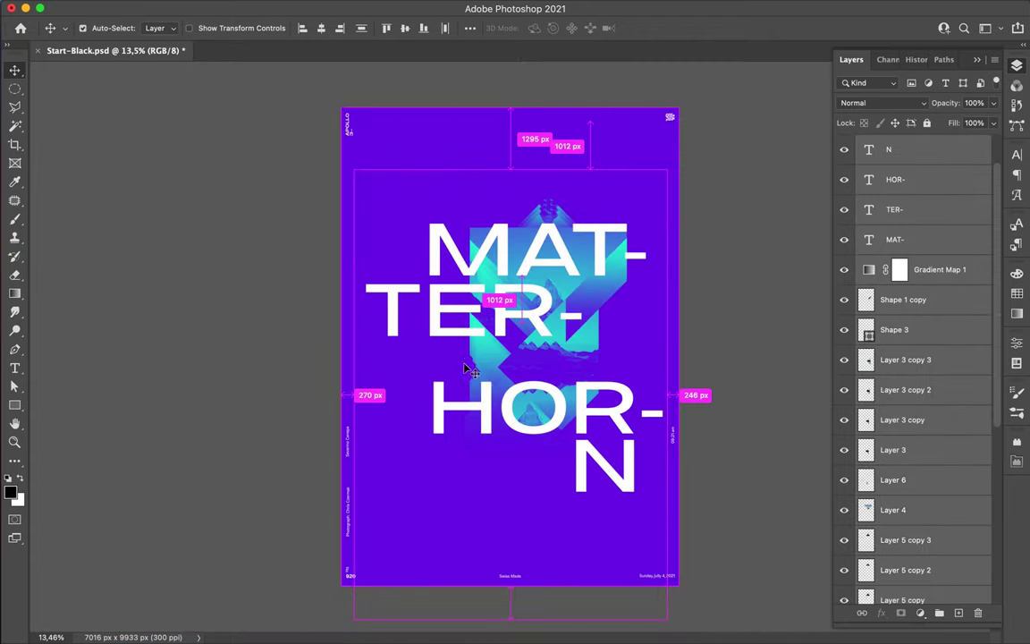
Step: Draw a tall rectangle behind the title and give a shifted copy a teal gradient fill
{"action": "key", "text": "u"}
{"action": "left_click_drag", "start_coordinate": [410, 155], "coordinate": [619, 529]}
{"action": "key", "text": "ctrl+shift+bracketleft"}
{"action": "left_click", "coordinate": [159, 28]}
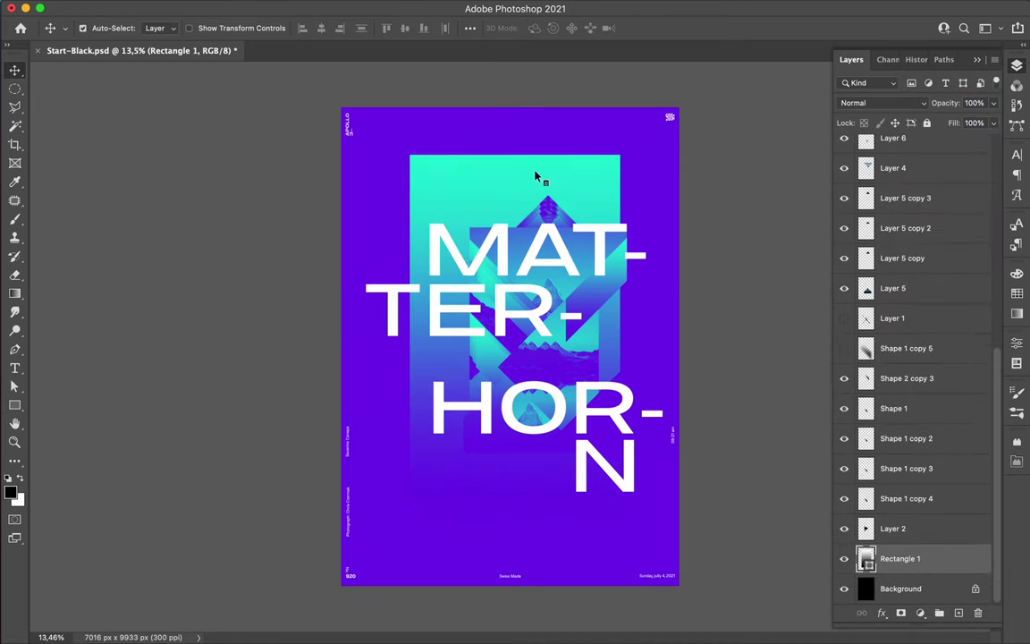
{"action": "left_click_drag", "start_coordinate": [539, 177], "coordinate": [506, 184]}
{"action": "left_click", "coordinate": [215, 28]}
{"action": "left_click", "coordinate": [251, 237]}
Step: Set the gradient angle to -90, convert to Smart Object, and Gaussian-blur it below Rectangle 1
{"action": "type", "text": "-90"}
{"action": "key", "text": "Return"}
{"action": "key", "text": "v"}
{"action": "key", "text": "ctrl+f"}
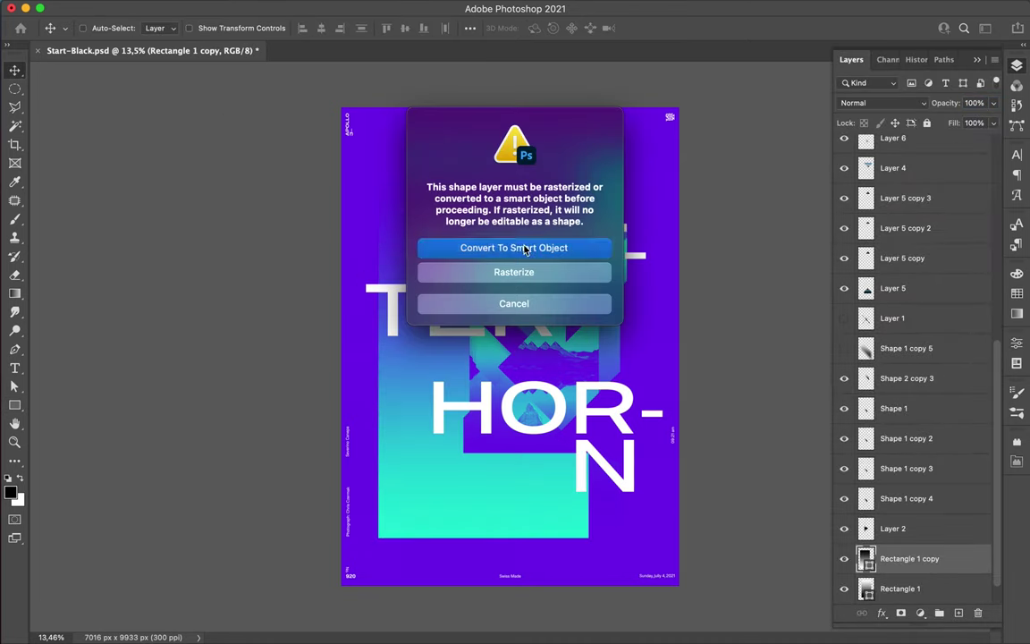
{"action": "left_click", "coordinate": [523, 248]}
{"action": "left_click", "coordinate": [822, 83]}
{"action": "key", "text": "ctrl+bracketleft"}
{"action": "mouse_move", "coordinate": [391, 458]}
{"action": "left_mouse_down"}
{"action": "mouse_move", "coordinate": [470, 338]}
{"action": "mouse_move", "coordinate": [628, 293]}
{"action": "mouse_move", "coordinate": [502, 209]}
{"action": "left_mouse_up"}
Step: Duplicate the blurred glow, scale it to 42% and place it near the frame's top
{"action": "key", "text": "ctrl+j"}
{"action": "key", "text": "ctrl+t"}
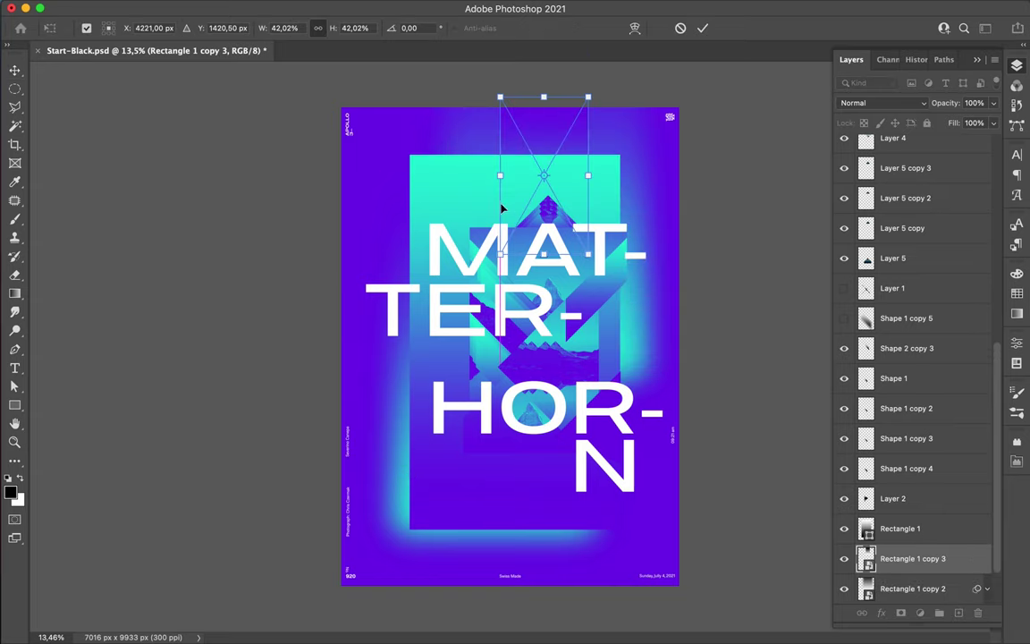
{"action": "left_click_drag", "start_coordinate": [903, 561], "coordinate": [903, 184]}
{"action": "left_click_drag", "start_coordinate": [570, 186], "coordinate": [456, 214]}
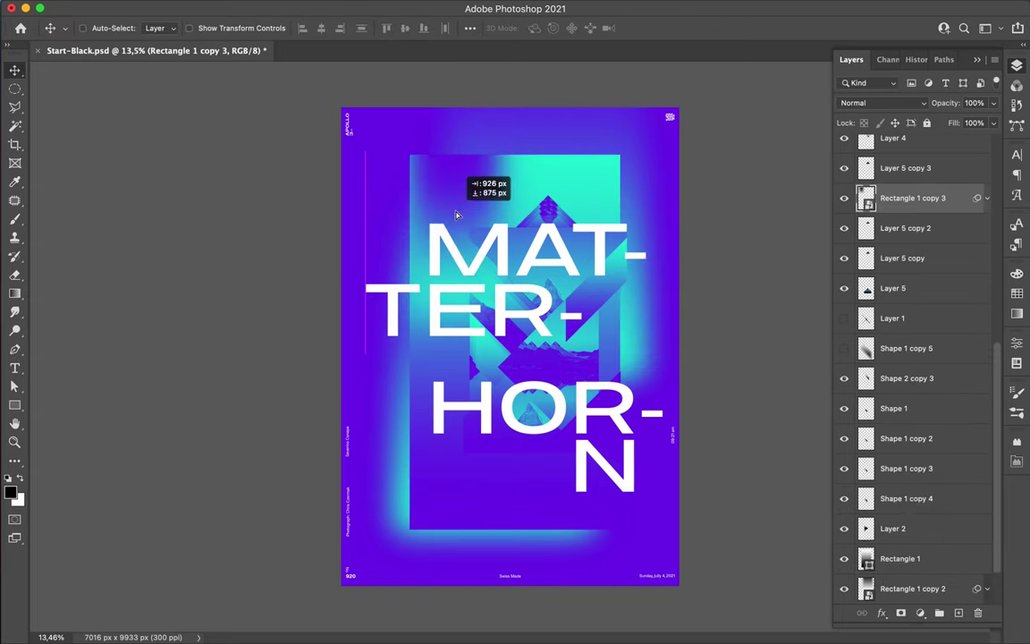
Step: Add Levels and Hue/Saturation adjustment layers to brighten the midtones and shift the hue
{"action": "left_click", "coordinate": [919, 613]}
{"action": "left_click", "coordinate": [934, 400]}
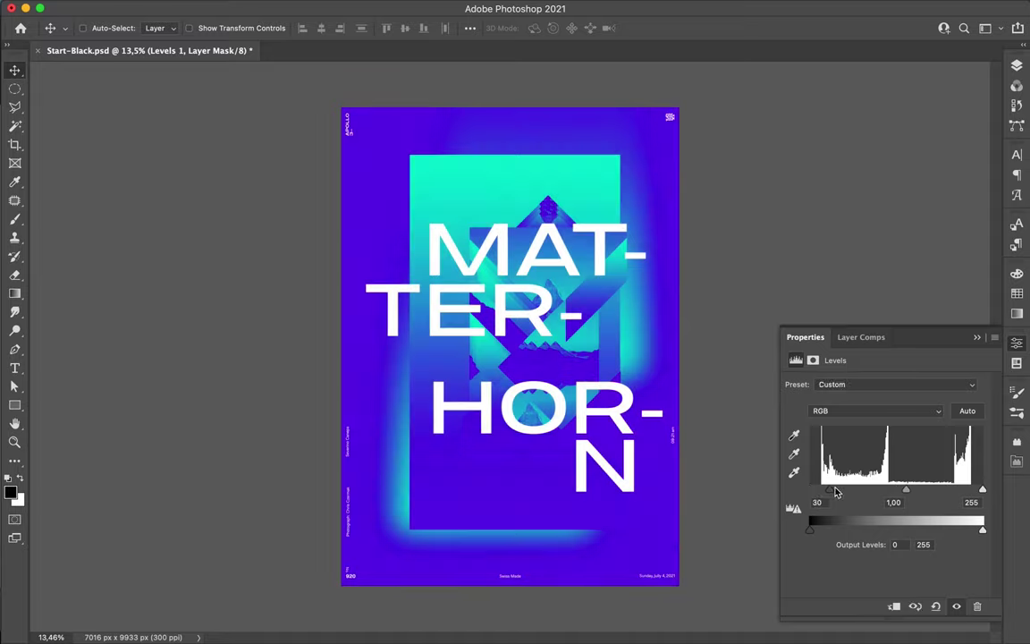
{"action": "left_click_drag", "start_coordinate": [901, 491], "coordinate": [888, 492]}
{"action": "left_click", "coordinate": [920, 613]}
{"action": "left_click", "coordinate": [947, 454]}
{"action": "mouse_move", "coordinate": [887, 438]}
{"action": "left_mouse_down"}
{"action": "mouse_move", "coordinate": [975, 438]}
{"action": "mouse_move", "coordinate": [816, 437]}
{"action": "mouse_move", "coordinate": [887, 438]}
{"action": "left_mouse_up"}
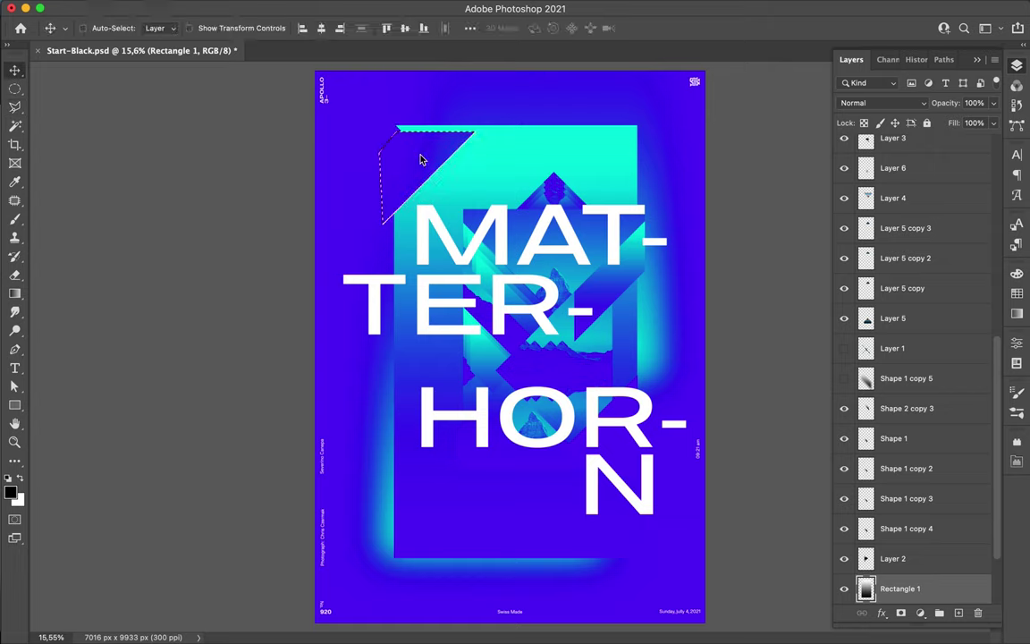
Step: Add an angled teal gradient shape across the frame's top-left and nudge it into place
{"action": "key", "text": "l"}
{"action": "left_click", "coordinate": [449, 113]}
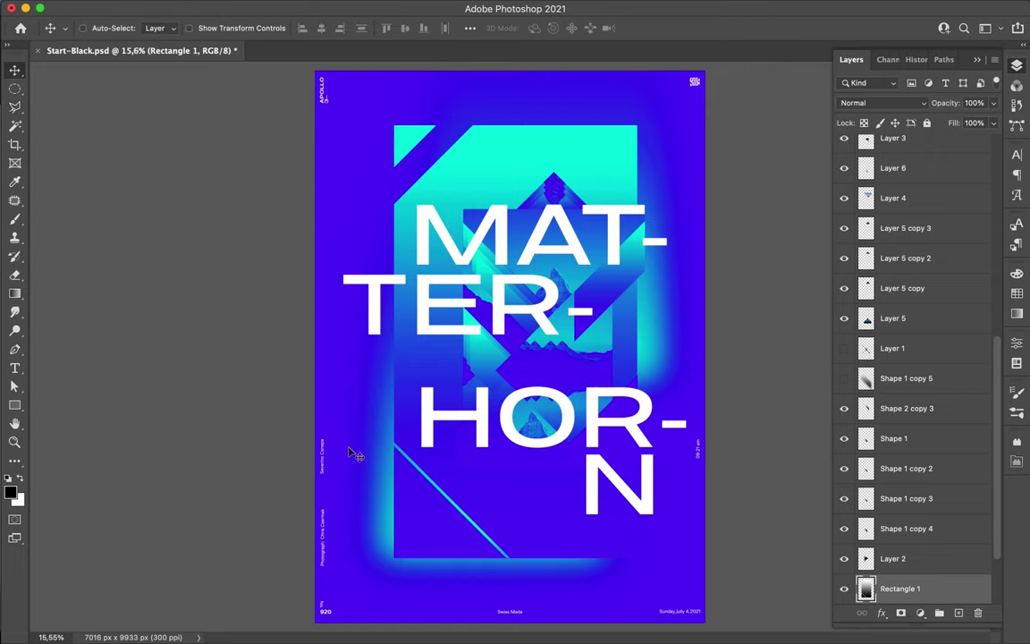
{"action": "left_click", "coordinate": [159, 28]}
{"action": "key", "text": "a"}
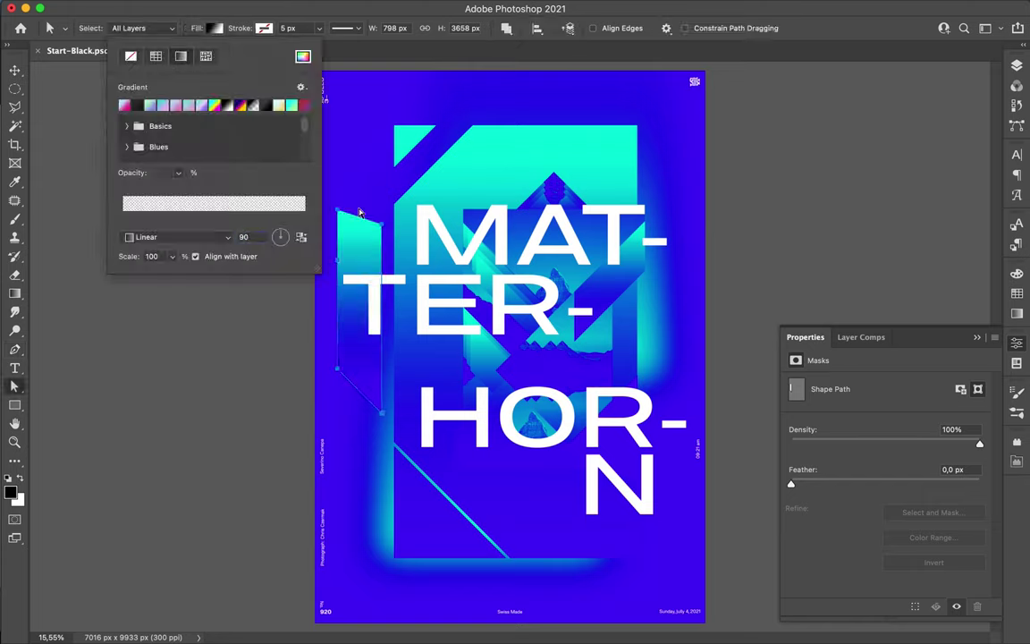
{"action": "key", "text": "Escape"}
{"action": "key", "text": "l"}
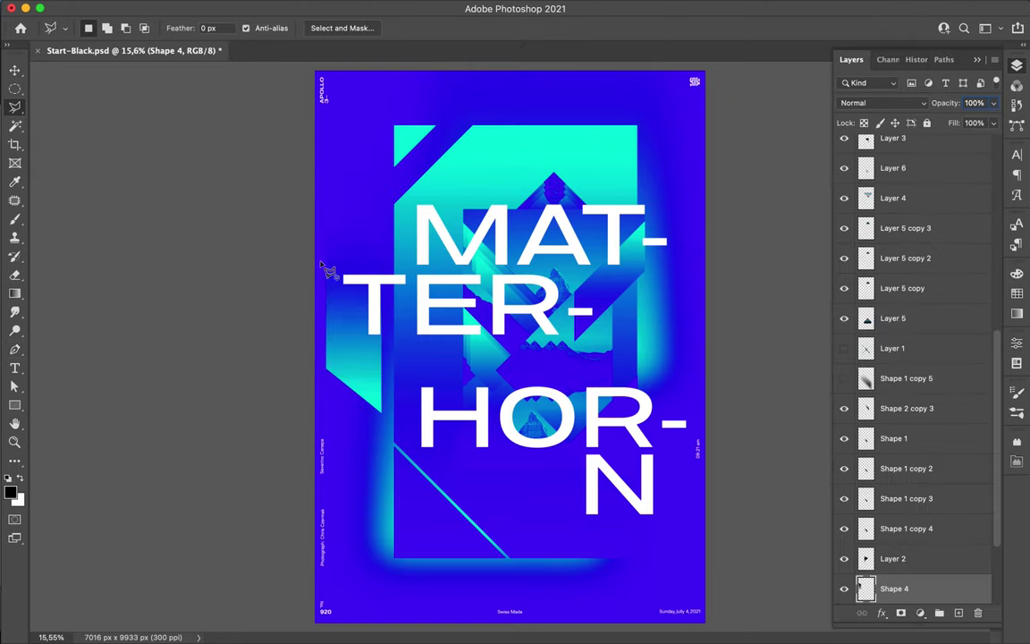
{"action": "left_click_drag", "start_coordinate": [374, 273], "coordinate": [333, 266]}
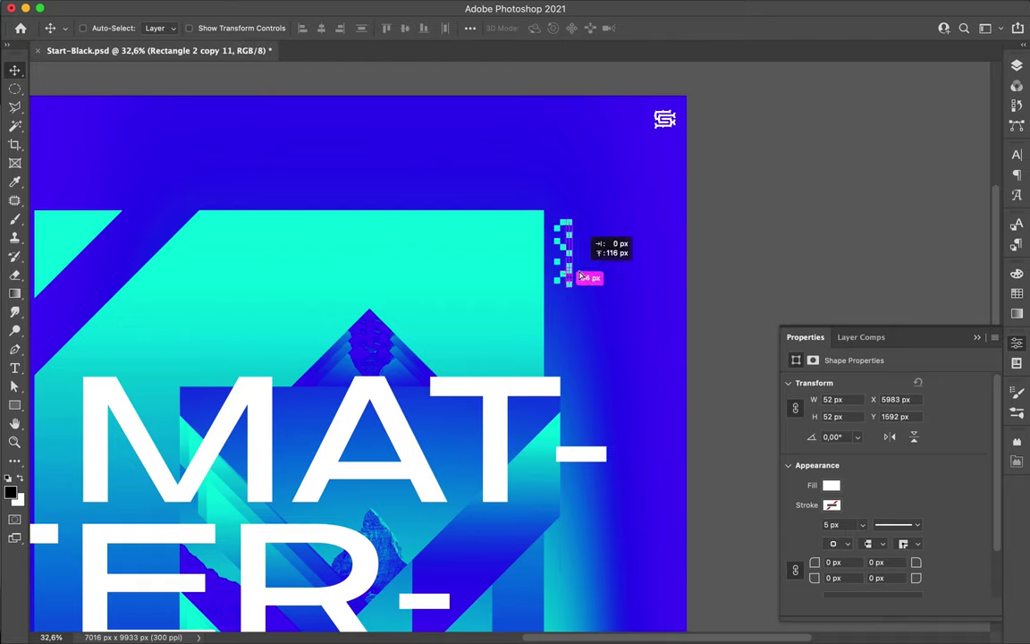
Step: Arrange three pixel squares into the pattern and raise Group 1 in the layer stack
{"action": "left_click_drag", "start_coordinate": [575, 265], "coordinate": [662, 179]}
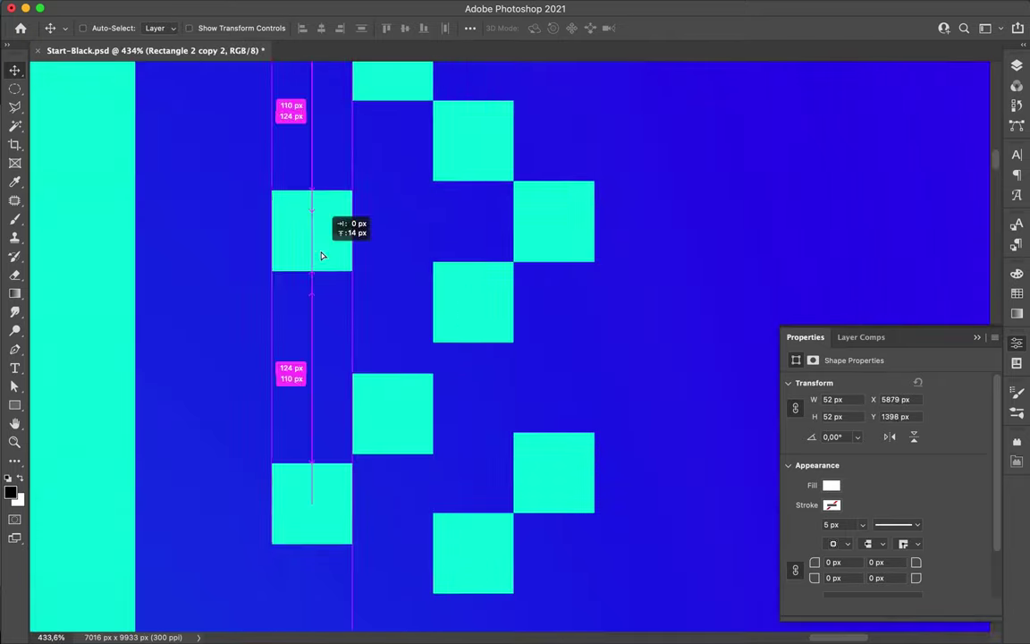
{"action": "left_click_drag", "start_coordinate": [322, 253], "coordinate": [319, 472]}
{"action": "left_click_drag", "start_coordinate": [479, 351], "coordinate": [552, 510]}
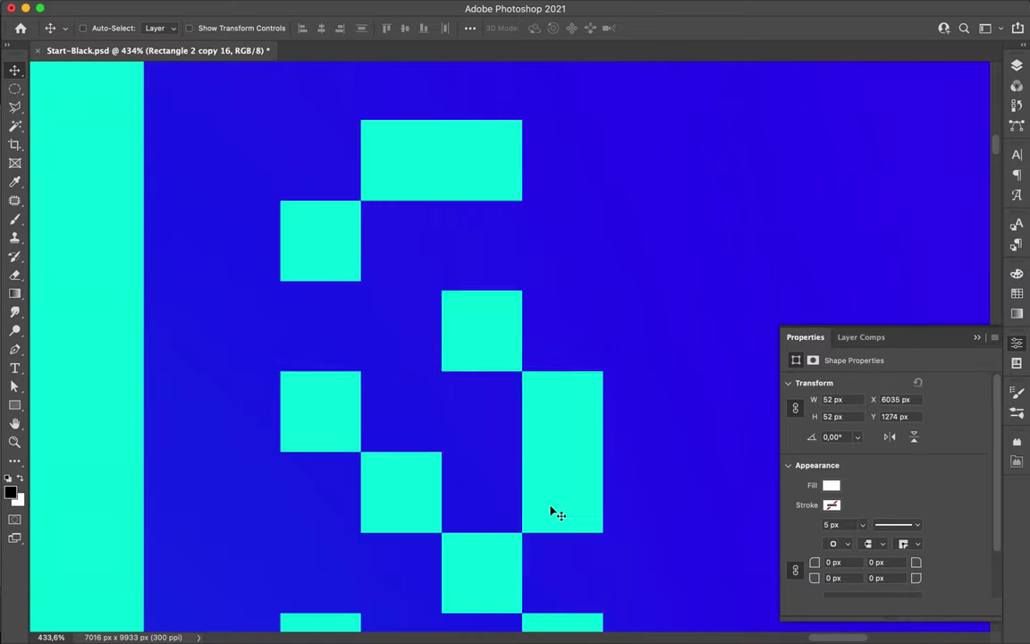
{"action": "scroll", "coordinate": [537, 447], "scroll_direction": "down", "scroll_amount": 5}
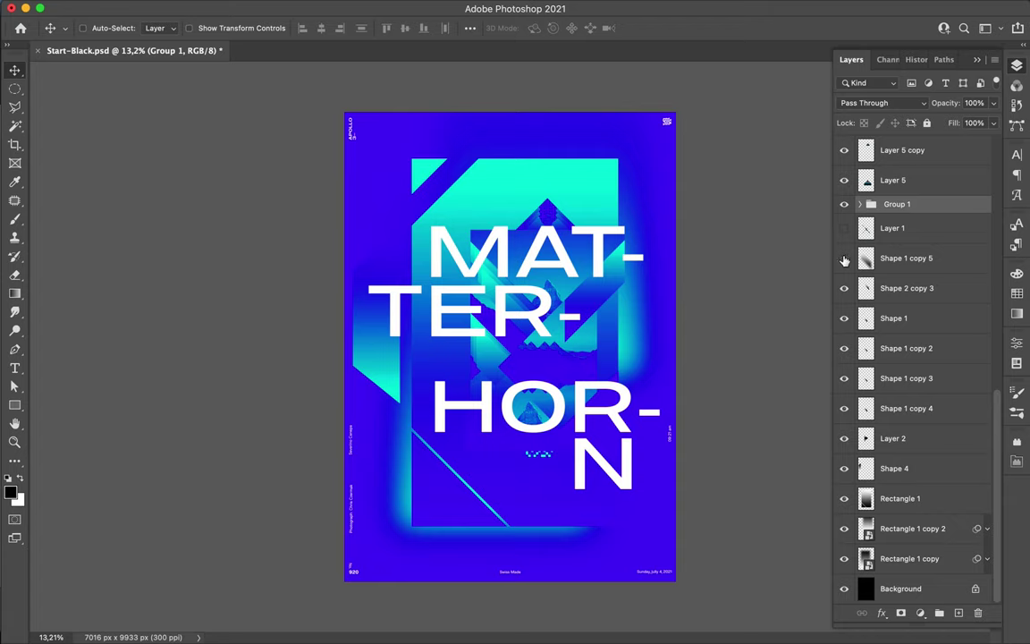
{"action": "left_click_drag", "start_coordinate": [913, 210], "coordinate": [897, 264]}
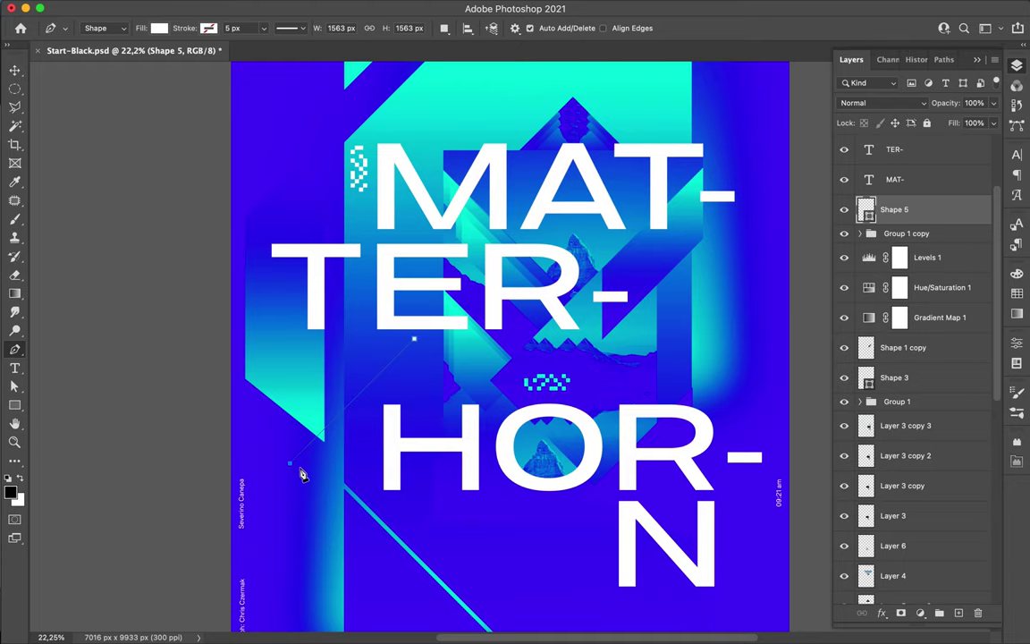
{"action": "right_click", "coordinate": [928, 215]}
{"action": "key", "text": "Escape"}
{"action": "key", "text": "v"}
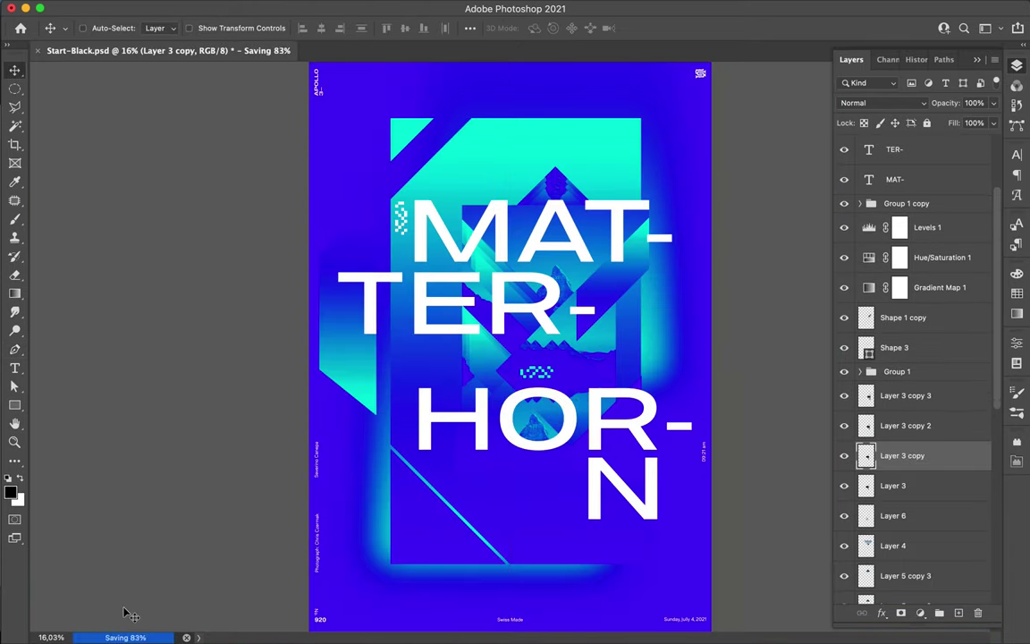
Step: Set a circle to Soft Light blending and place a copy beside TER-
{"action": "left_click", "coordinate": [881, 103]}
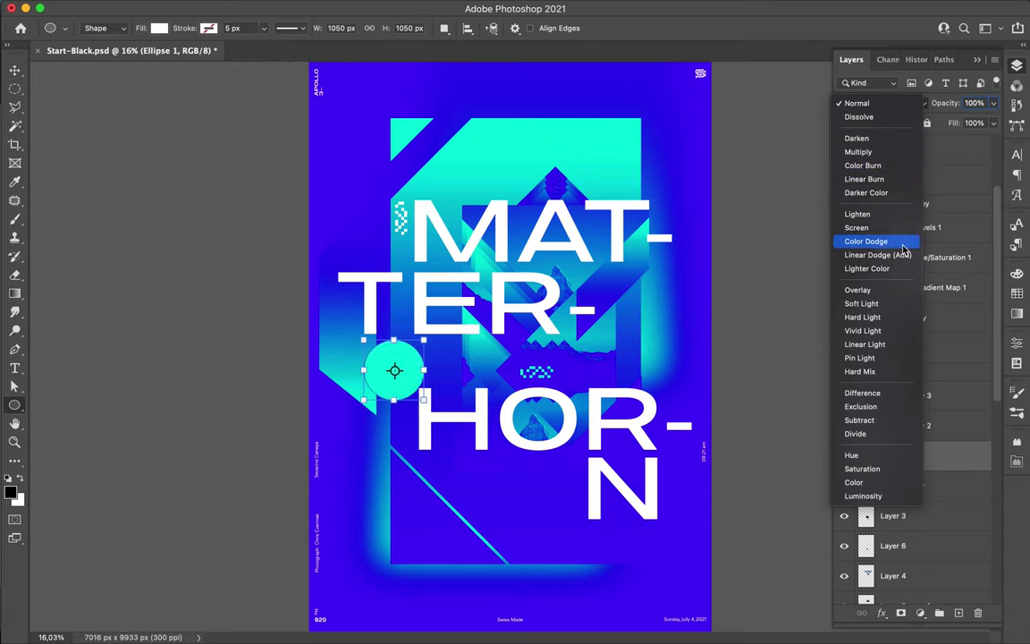
{"action": "left_click", "coordinate": [872, 301]}
{"action": "key", "text": "v"}
{"action": "mouse_move", "coordinate": [394, 371]}
{"action": "left_mouse_down"}
{"action": "mouse_move", "coordinate": [393, 356]}
{"action": "mouse_move", "coordinate": [392, 385]}
{"action": "mouse_move", "coordinate": [402, 306]}
{"action": "left_mouse_up"}
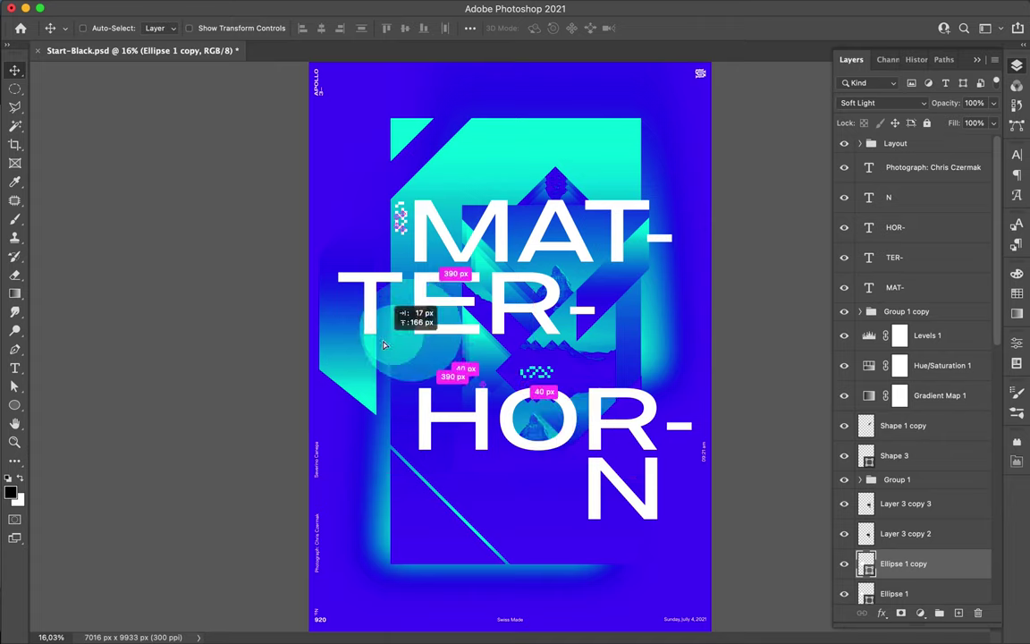
{"action": "key", "text": "ctrl+["}
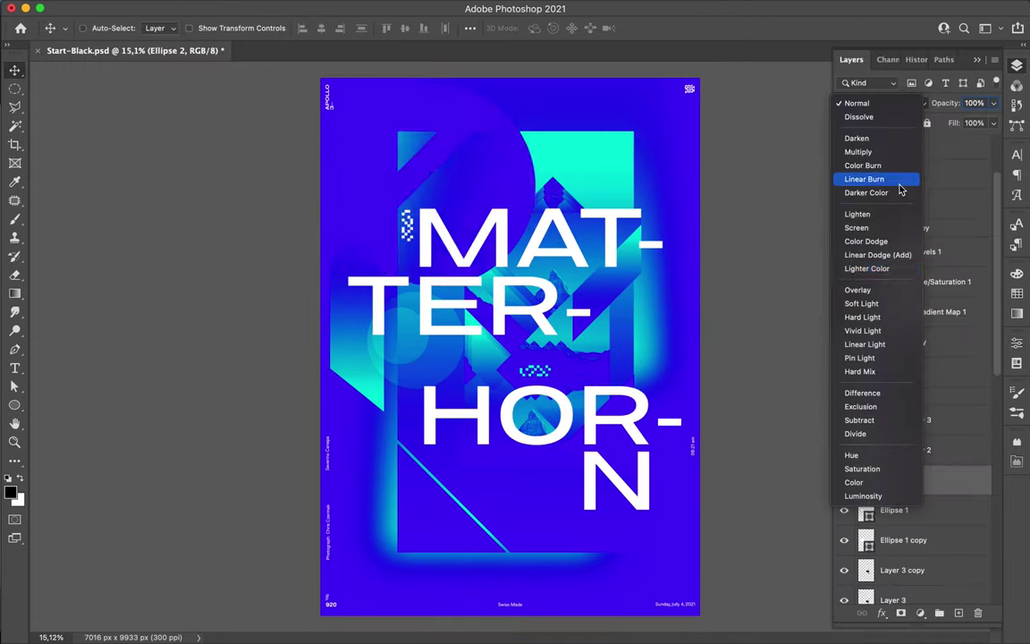
Step: Blend the large circle with Exclusion at the frame's top-left, below Rectangle 1
{"action": "left_click", "coordinate": [866, 407]}
{"action": "left_click_drag", "start_coordinate": [325, 191], "coordinate": [365, 196]}
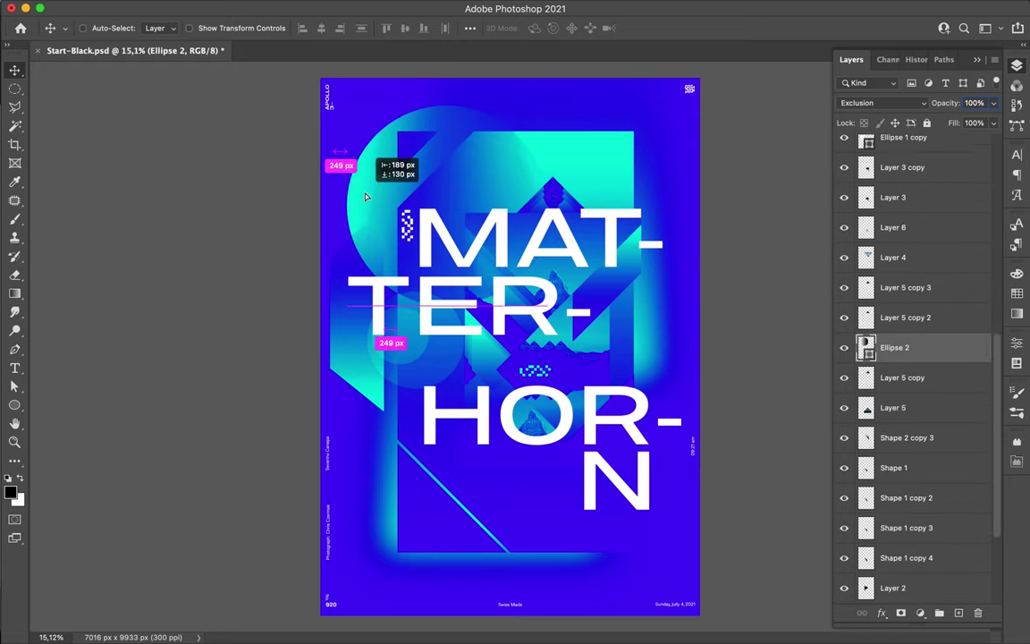
{"action": "left_click_drag", "start_coordinate": [894, 347], "coordinate": [903, 514]}
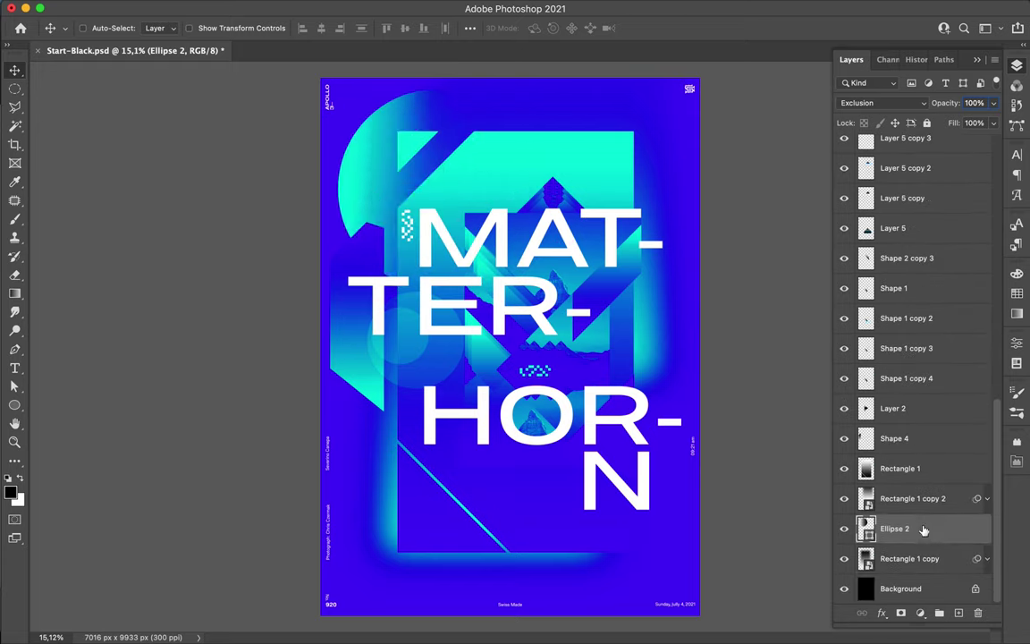
{"action": "key", "text": "ctrl+t"}
{"action": "key", "text": "Return"}
Step: Draw a small gradient circle under HOR- with Normal blending, raised in the layer stack
{"action": "key", "text": "u"}
{"action": "left_click_drag", "start_coordinate": [483, 449], "coordinate": [558, 524]}
{"action": "left_click_drag", "start_coordinate": [895, 494], "coordinate": [894, 260]}
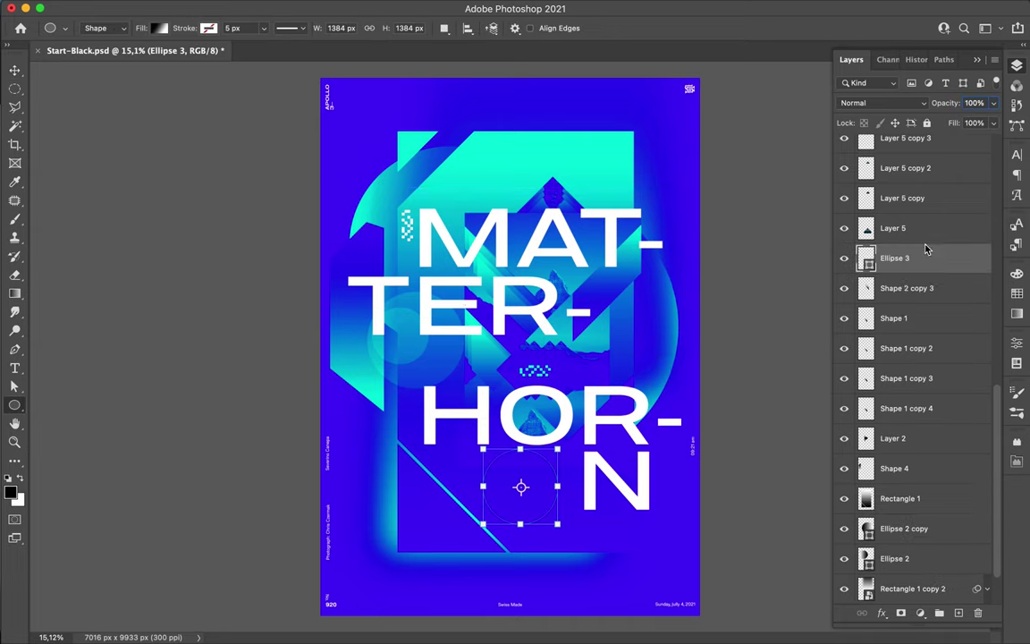
{"action": "left_click", "coordinate": [159, 28]}
{"action": "key", "text": "Escape"}
{"action": "key", "text": "v"}
{"action": "left_click_drag", "start_coordinate": [521, 488], "coordinate": [514, 465]}
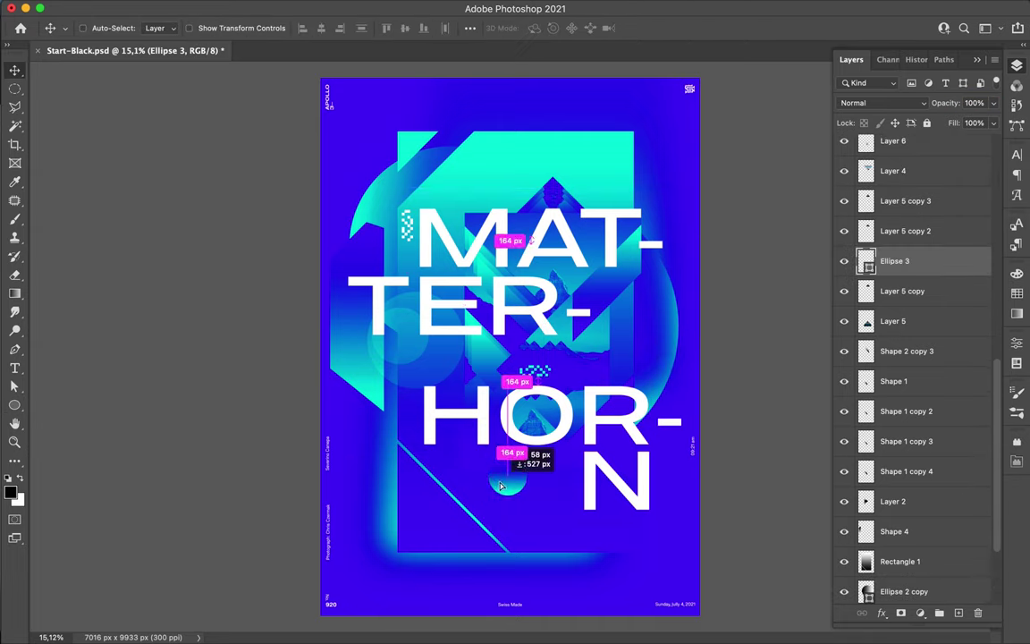
{"action": "left_click", "coordinate": [881, 102]}
{"action": "key", "text": "Escape"}
{"action": "left_click", "coordinate": [588, 286], "text": "ctrl"}
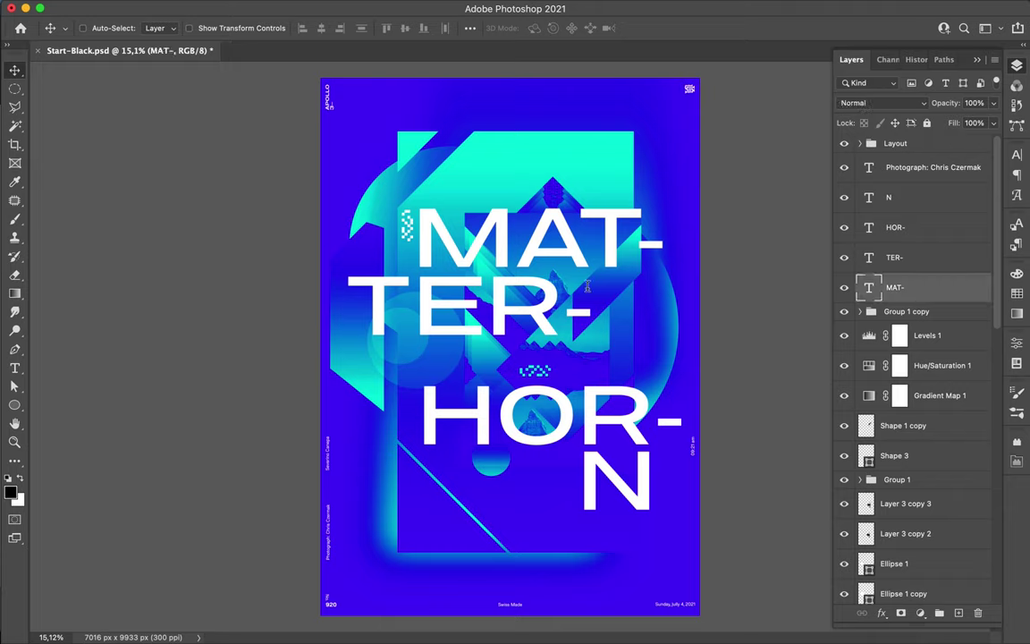
Step: Add a TT Globs 170 px SWITZERLAND caption above MAT- and start a Mountains copy below HOR-
{"action": "key", "text": "t"}
{"action": "left_click", "coordinate": [474, 502]}
{"action": "left_click", "coordinate": [1017, 156]}
{"action": "left_click", "coordinate": [747, 173]}
{"action": "left_click", "coordinate": [758, 246]}
{"action": "key", "text": "v"}
{"action": "left_click_drag", "start_coordinate": [550, 116], "coordinate": [583, 205]}
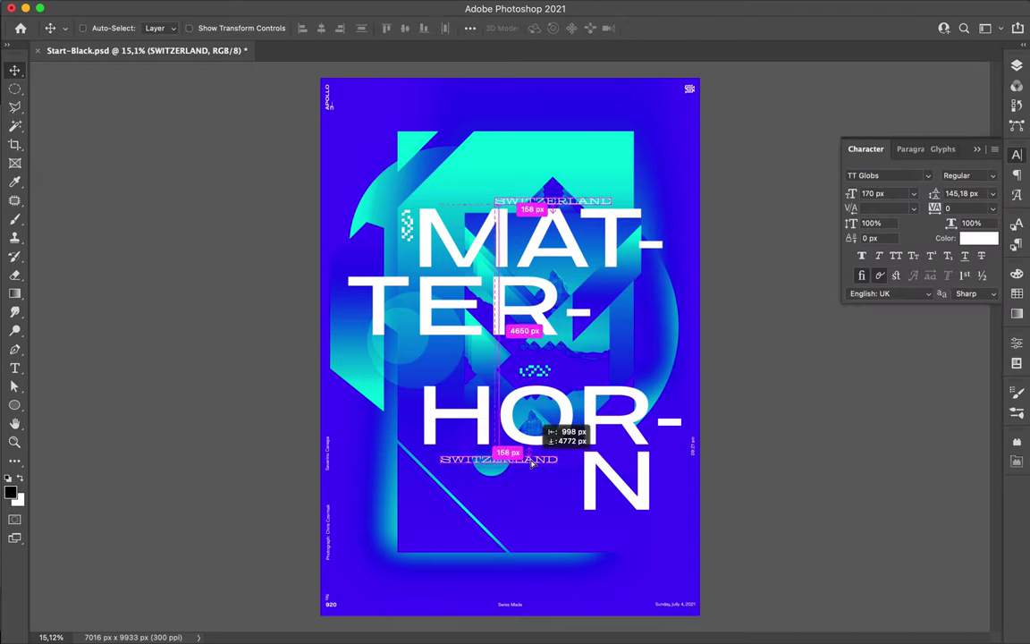
{"action": "double_click", "coordinate": [509, 456]}
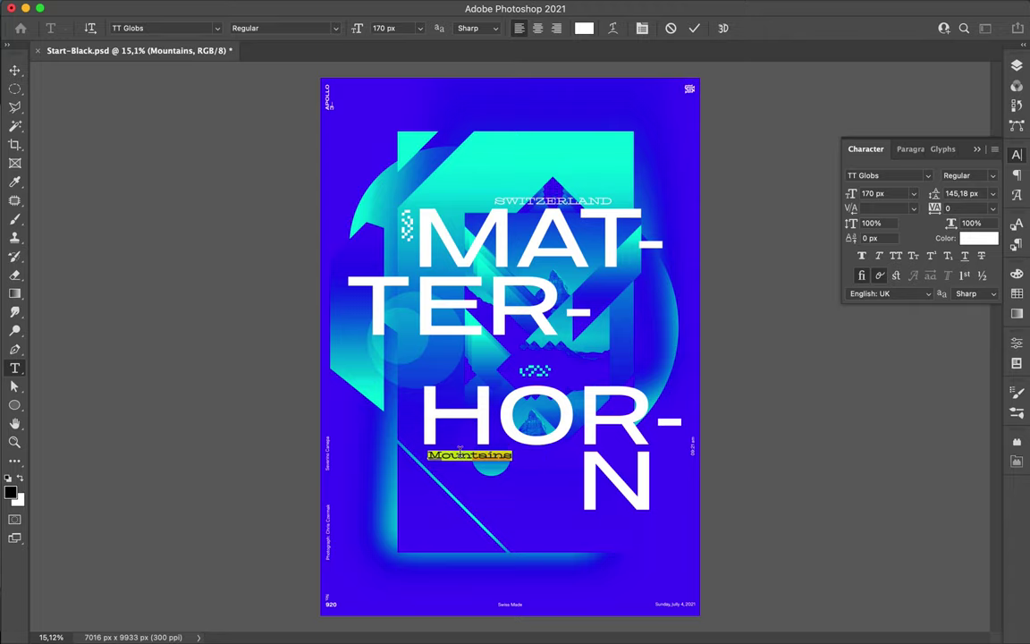